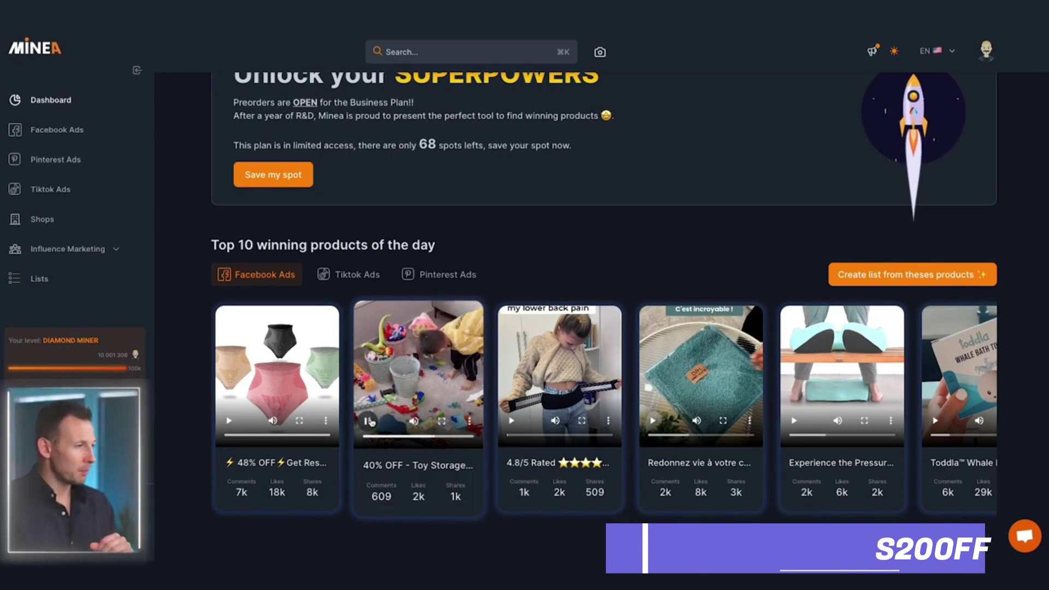
Open the Facebook Ads section and look through the unfiltered ads
click(466, 350)
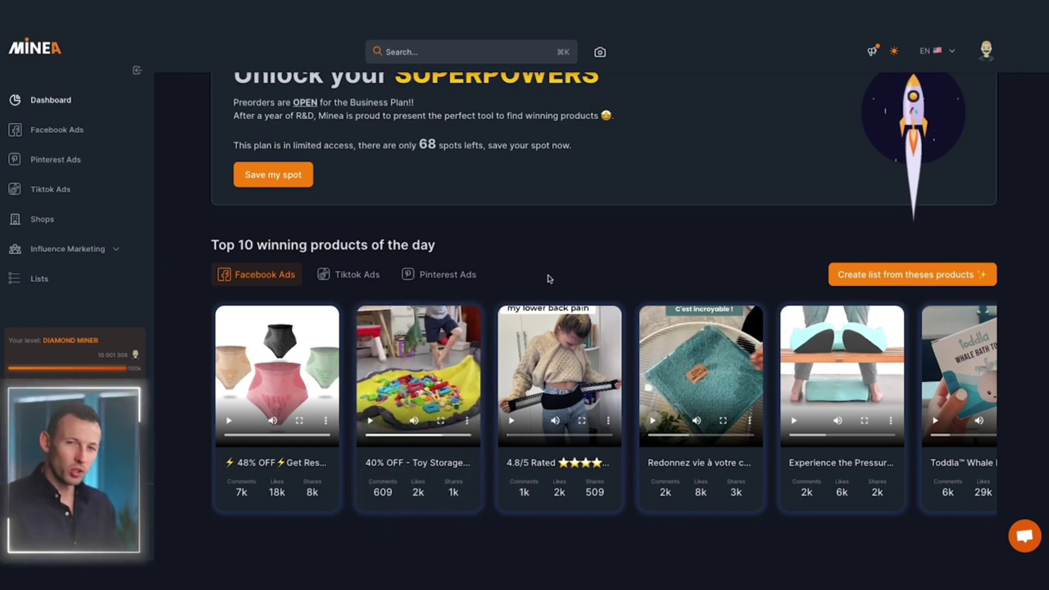
scroll(549, 278, up, 1)
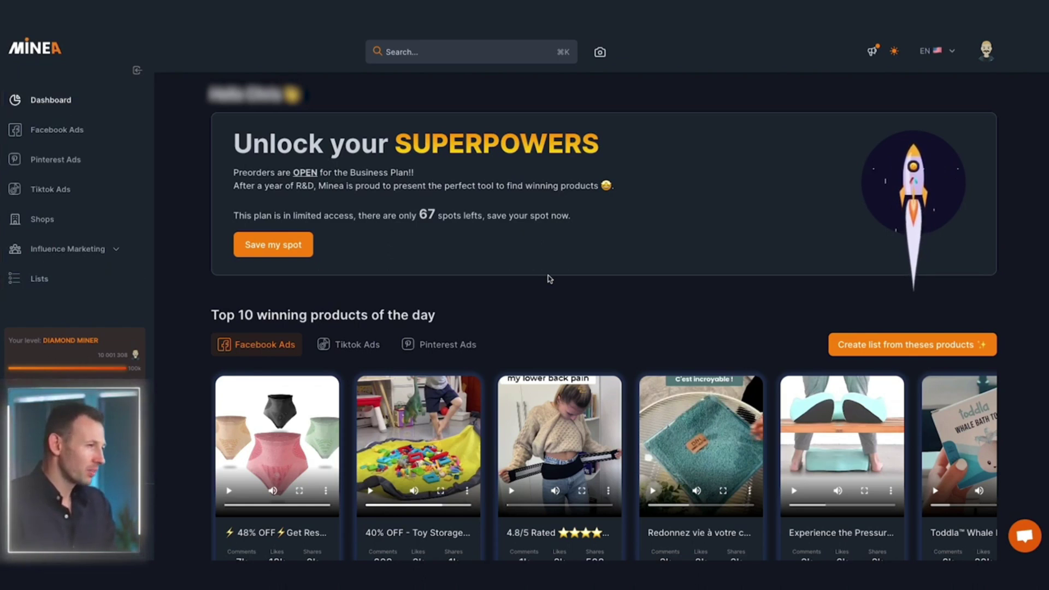
click(69, 133)
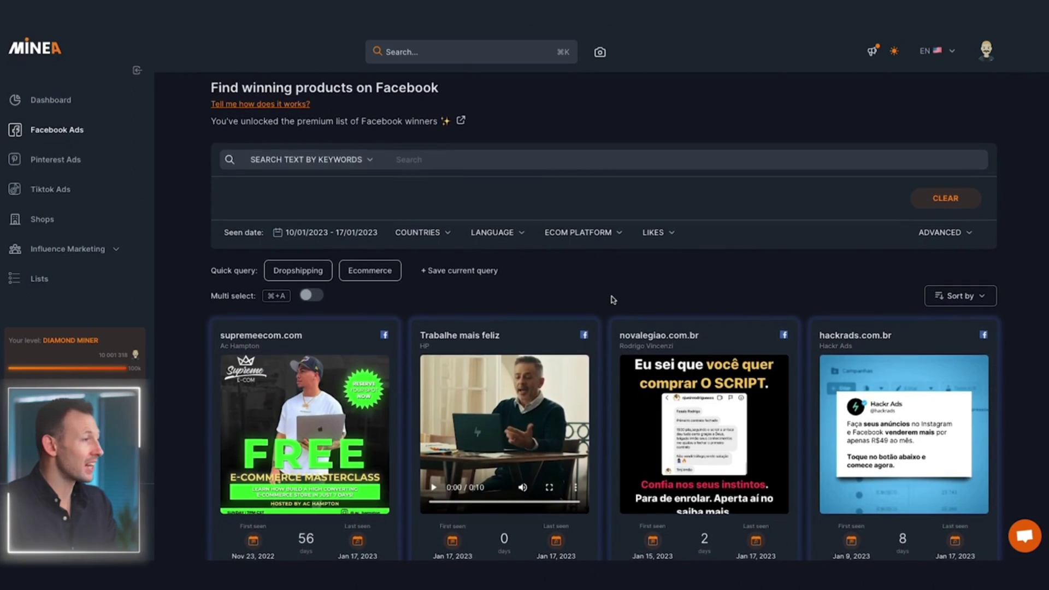
scroll(613, 300, down, 3)
scroll(613, 300, down, 10)
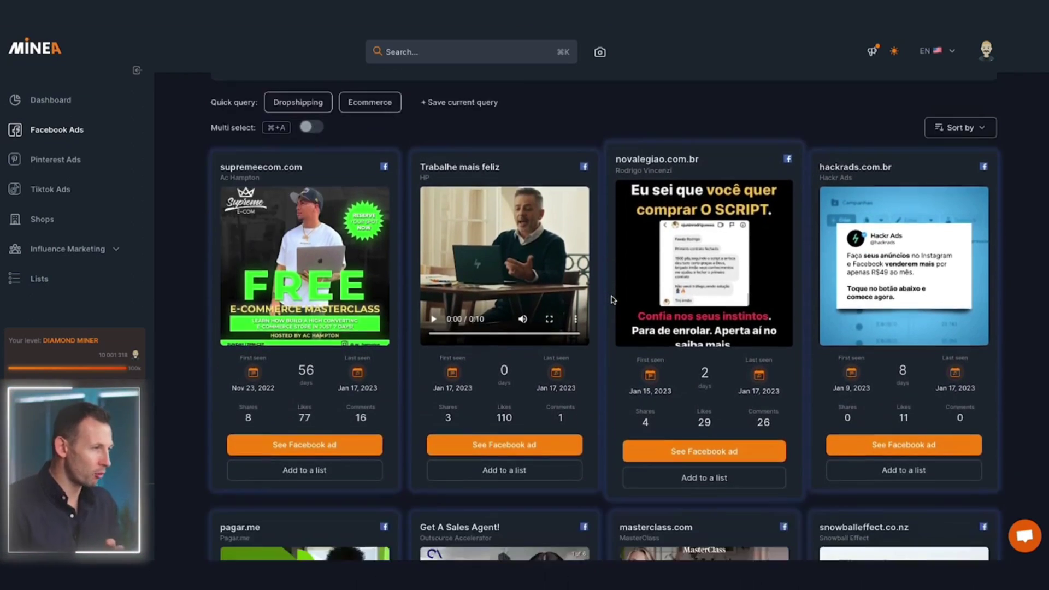
scroll(613, 299, down, 2)
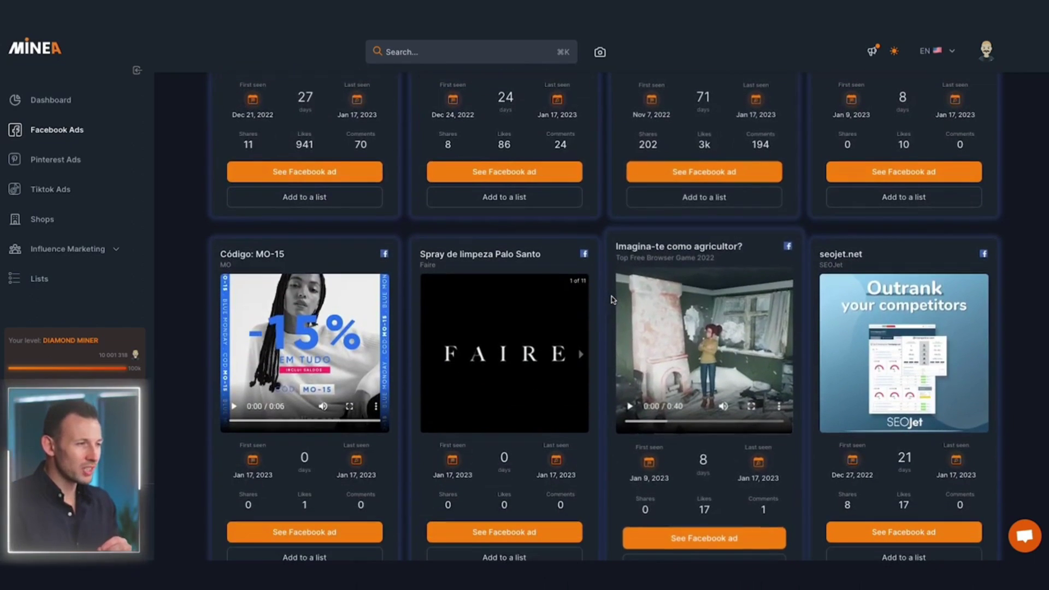
scroll(613, 300, up, 4)
scroll(613, 300, up, 10)
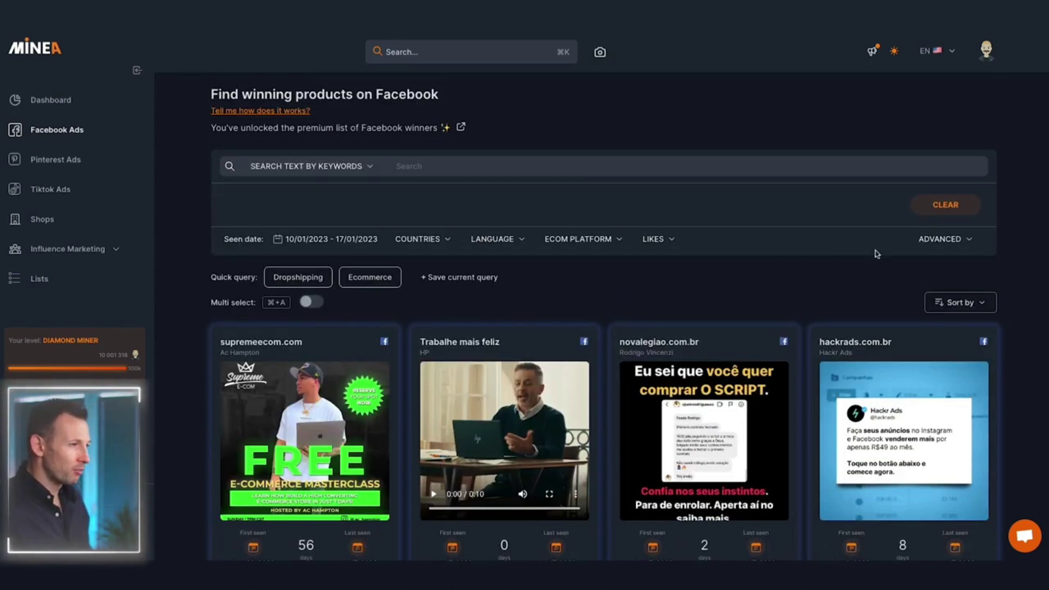
Expand the advanced filters and limit the ads' creation date to the last 30 days
click(976, 242)
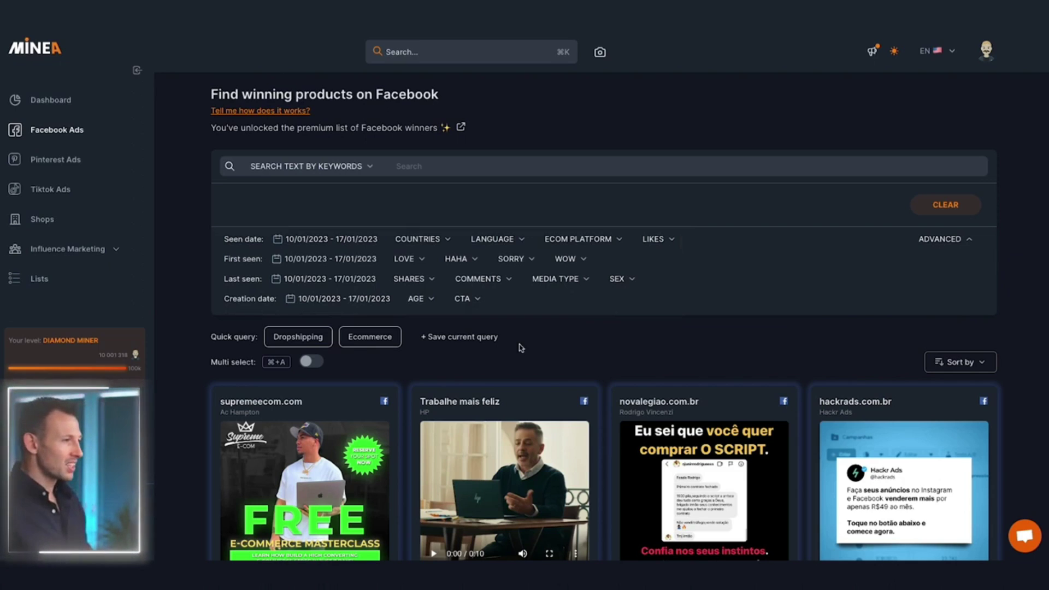
click(366, 302)
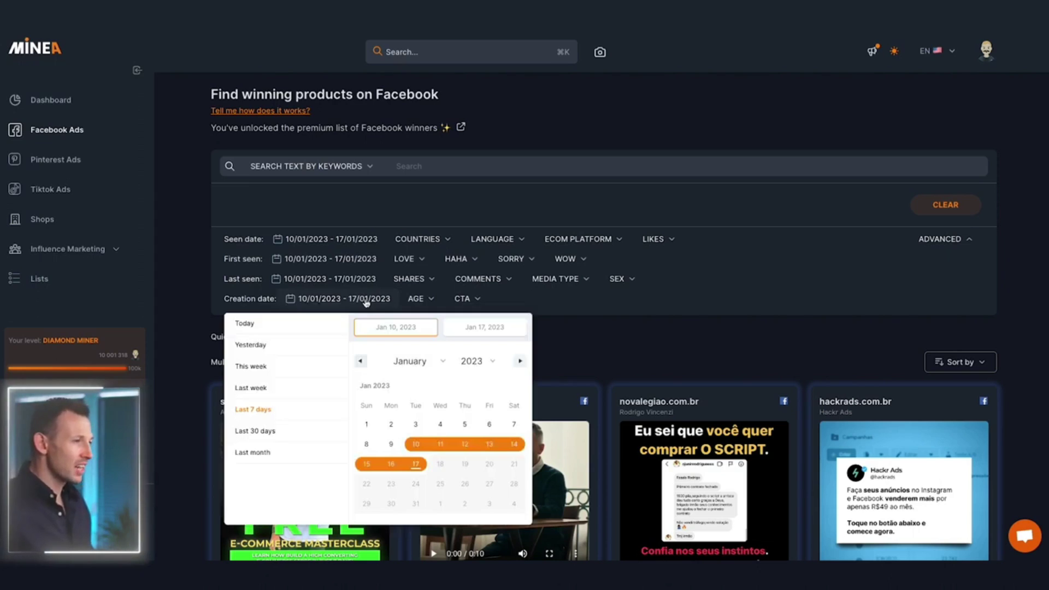
click(263, 432)
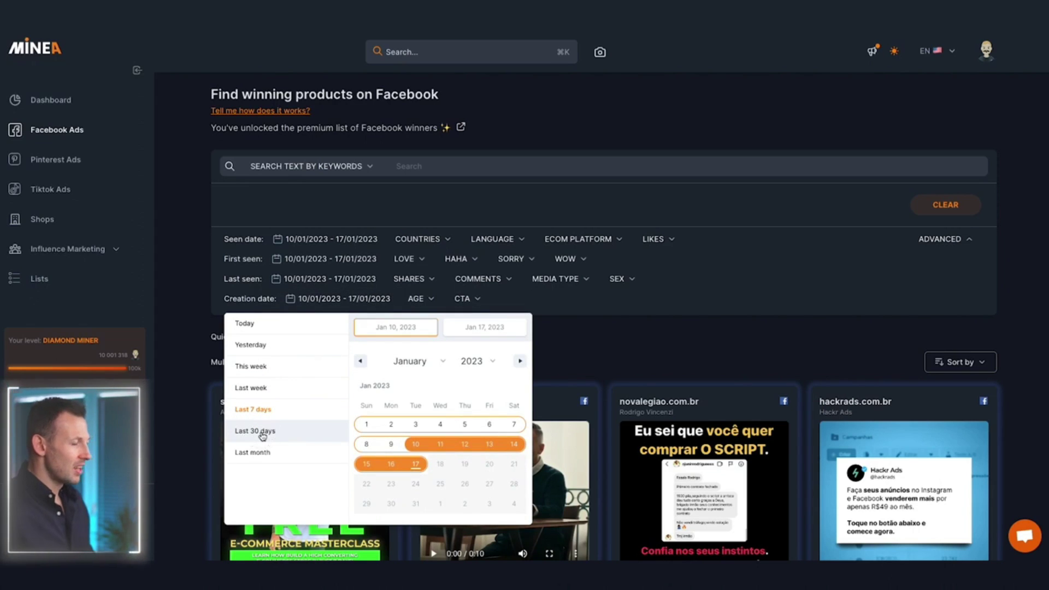
click(584, 357)
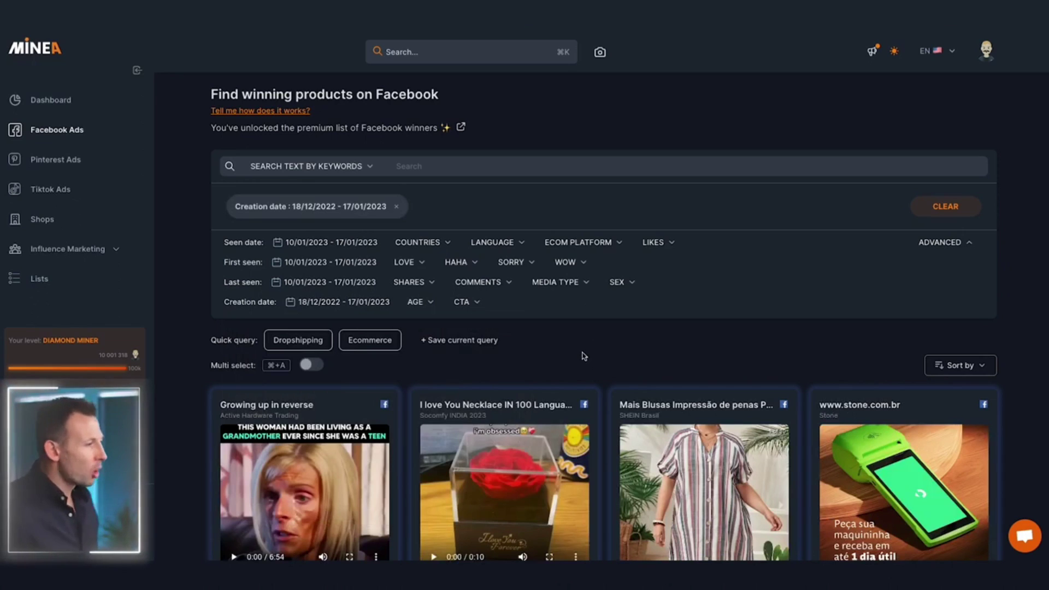
Filter the ads to the Shopify ecom platform
click(615, 246)
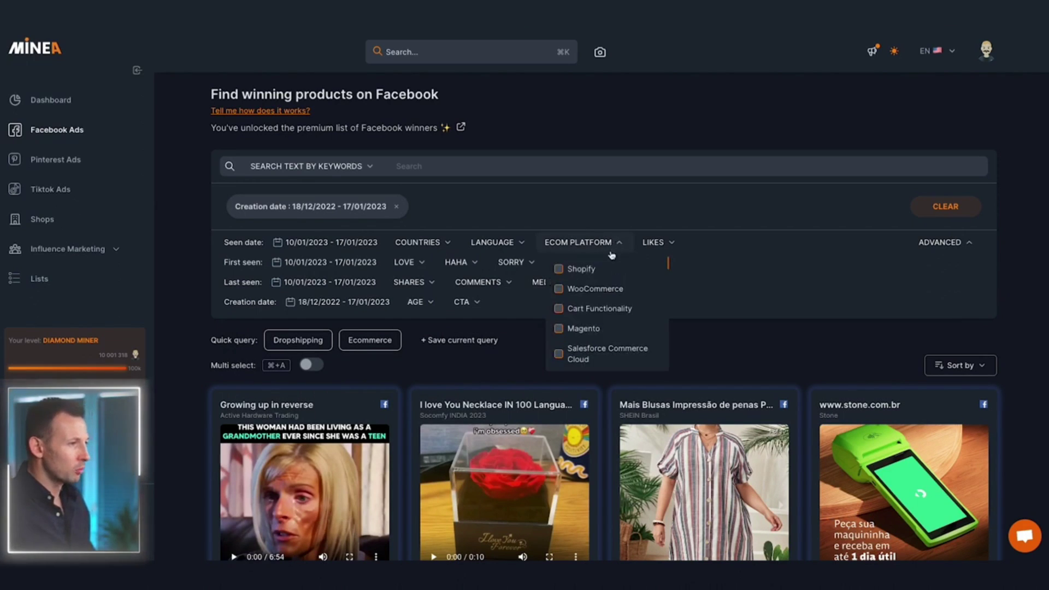
click(582, 271)
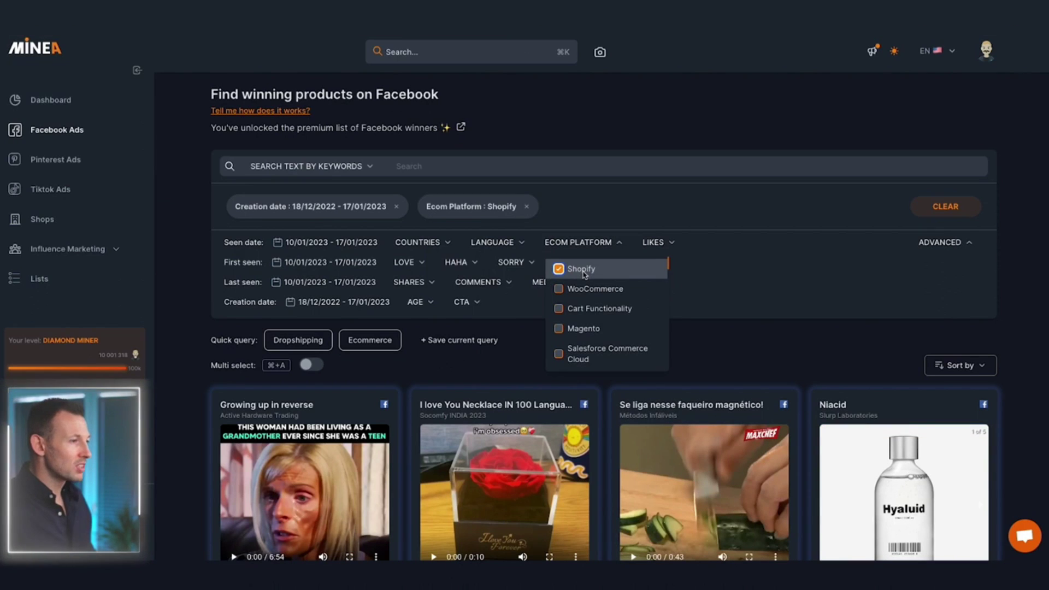
click(694, 337)
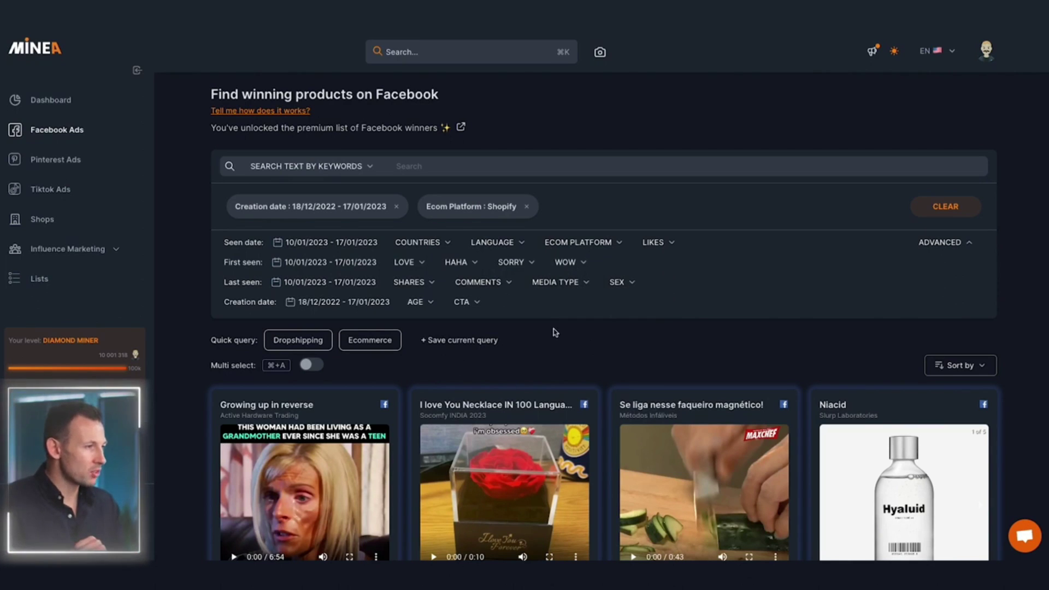
Restrict the ads to the "shop now" CTA and the video media type
click(479, 305)
click(454, 329)
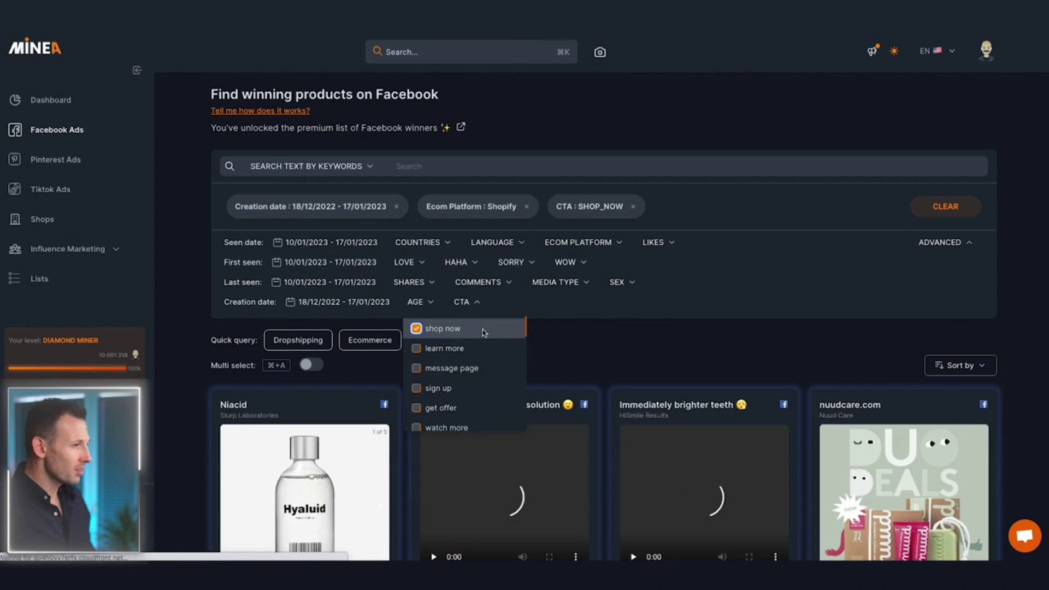
click(573, 338)
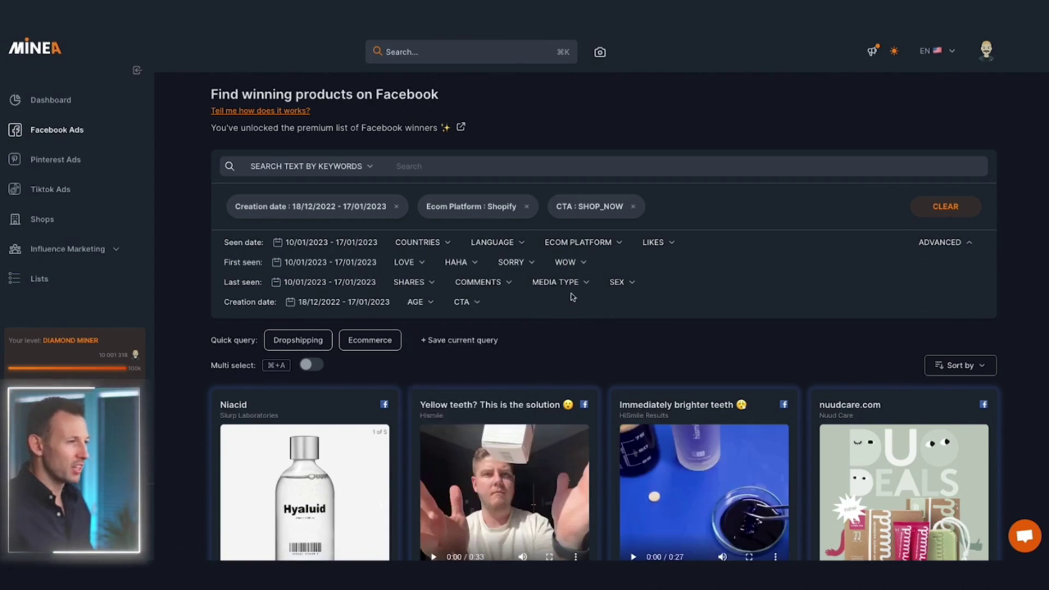
click(583, 284)
click(550, 335)
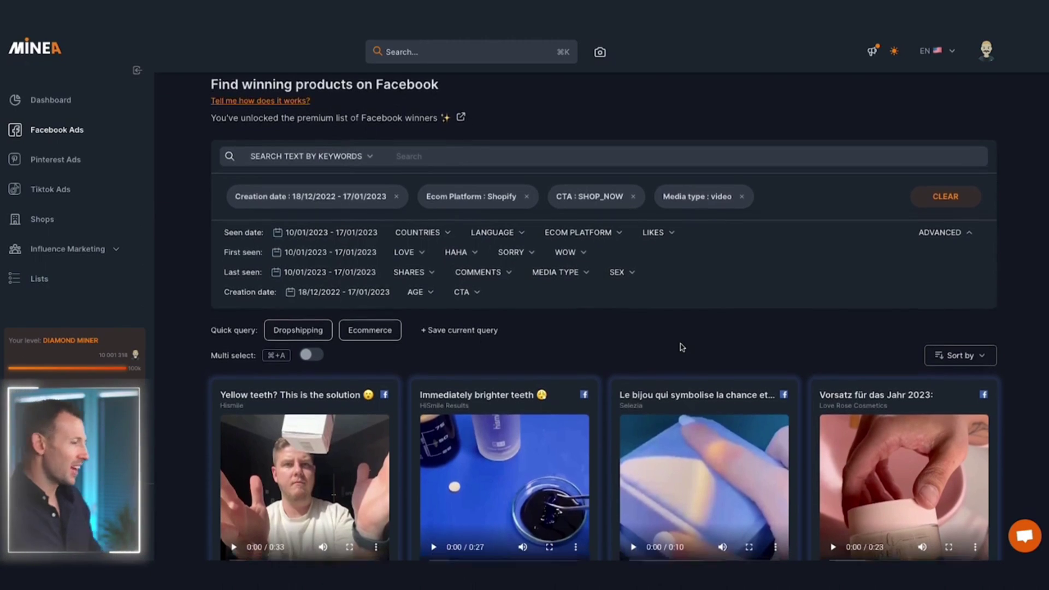
Skim the filtered Facebook ads and sort them by shares
scroll(682, 347, down, 5)
scroll(682, 347, down, 10)
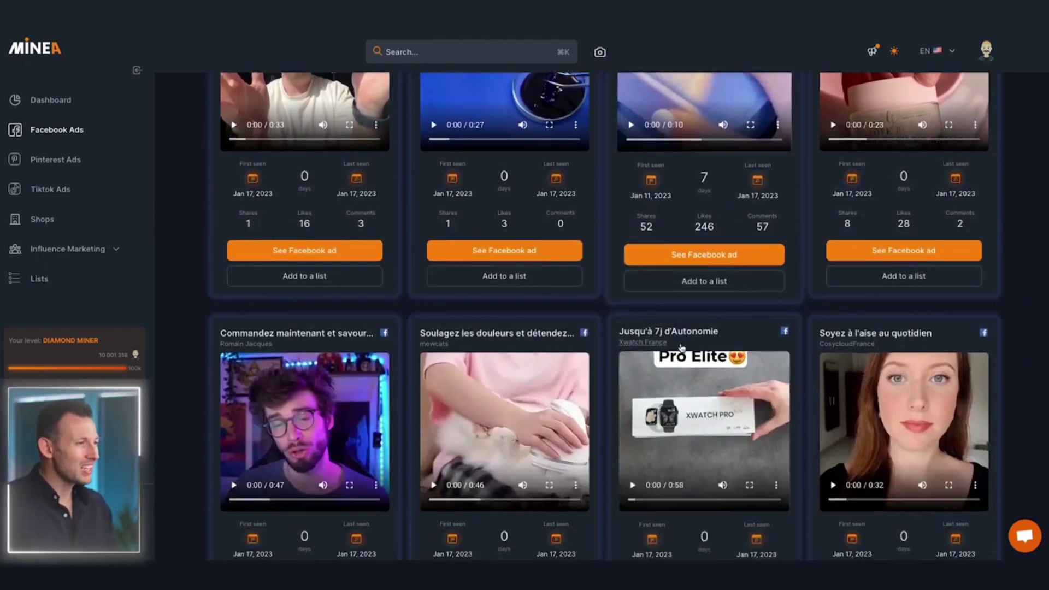
scroll(682, 347, down, 12)
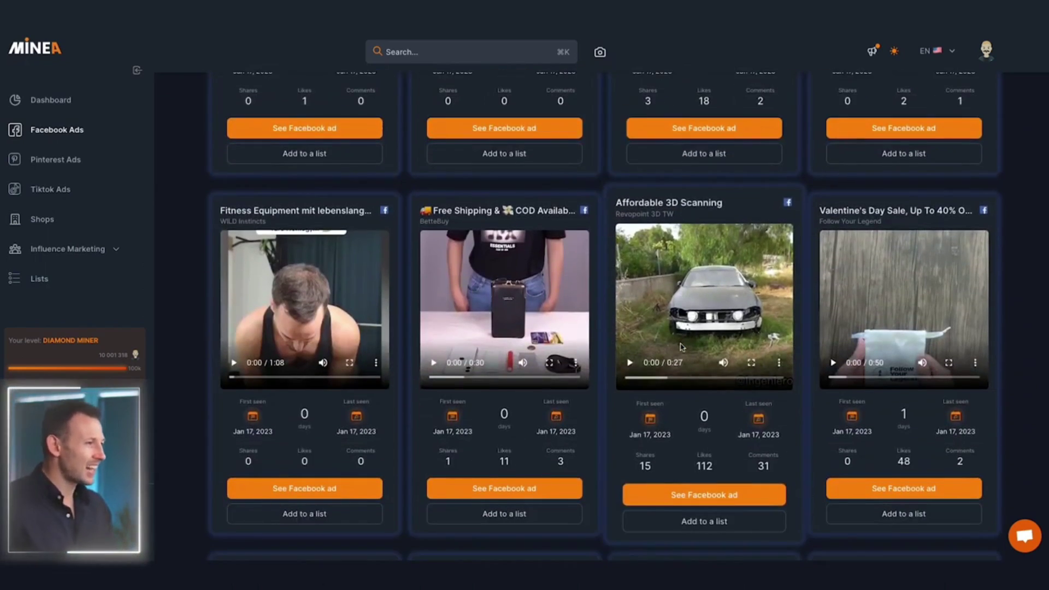
scroll(682, 347, down, 10)
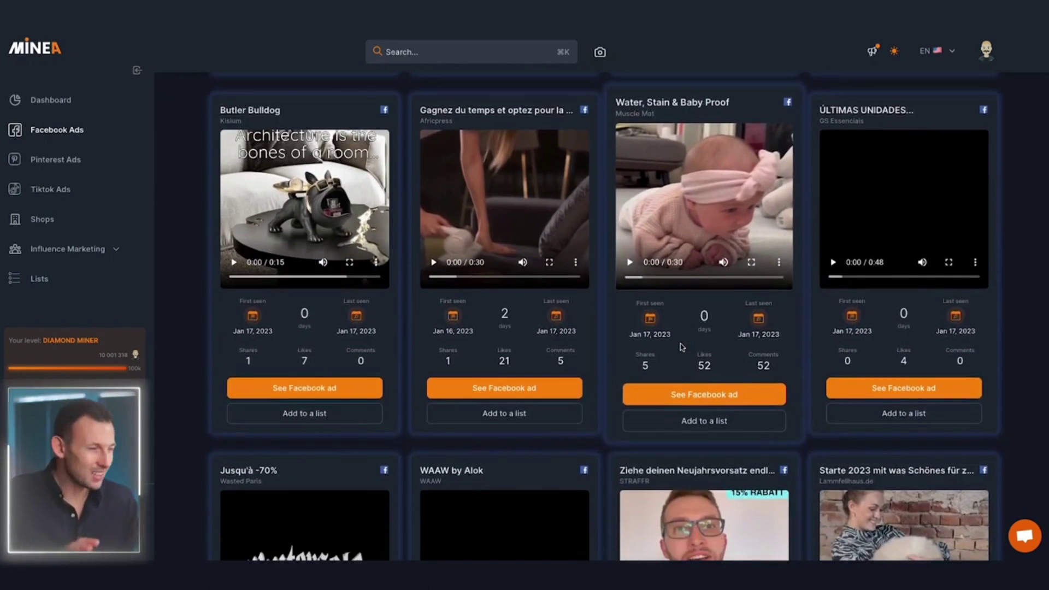
scroll(682, 347, up, 20)
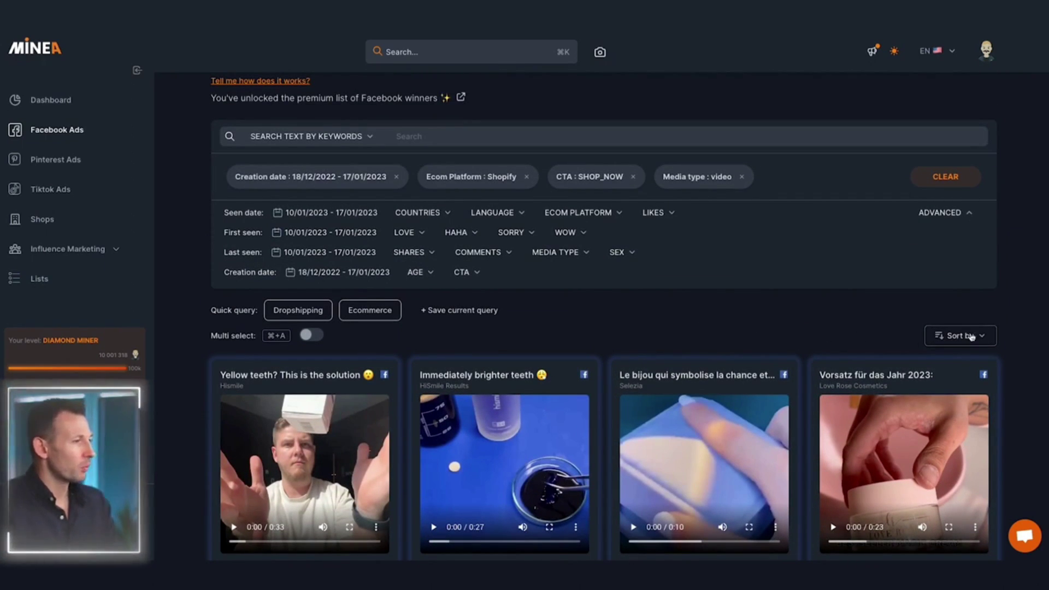
click(990, 338)
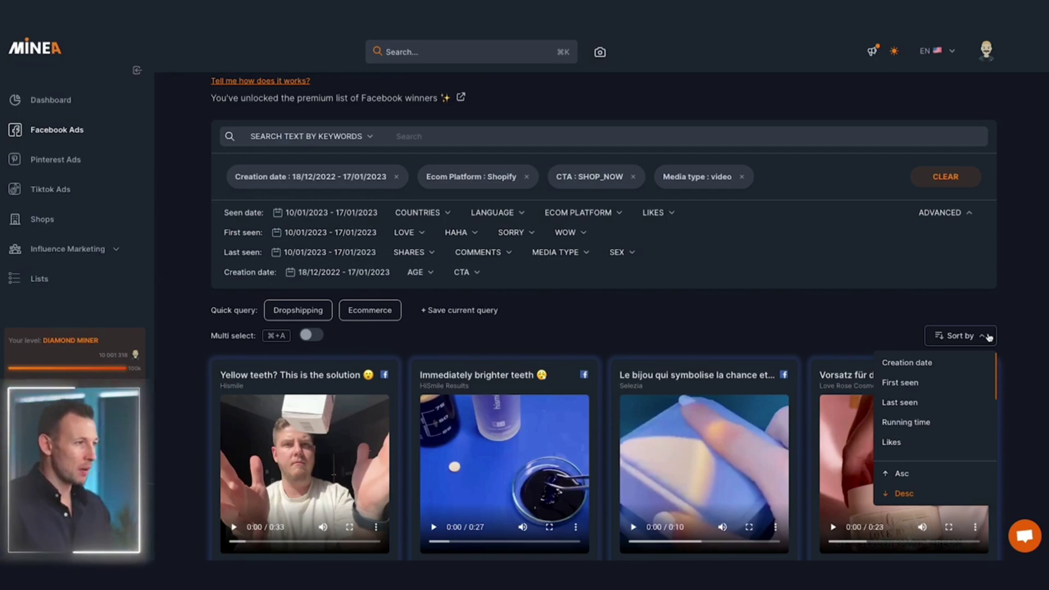
scroll(951, 398, down, 2)
scroll(951, 398, down, 2)
scroll(951, 398, down, 2)
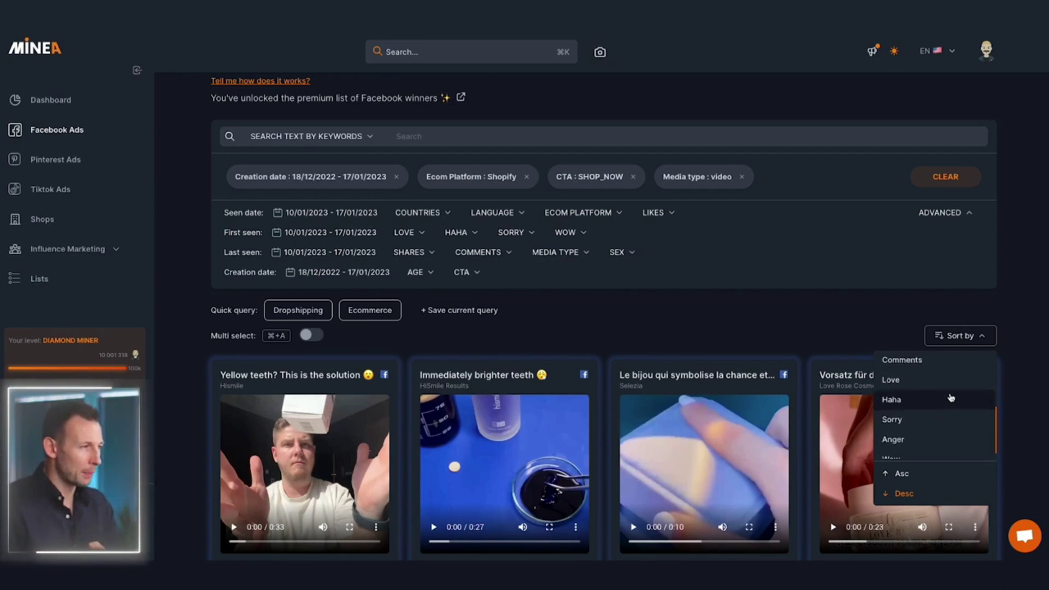
scroll(951, 398, down, 1)
scroll(949, 382, up, 3)
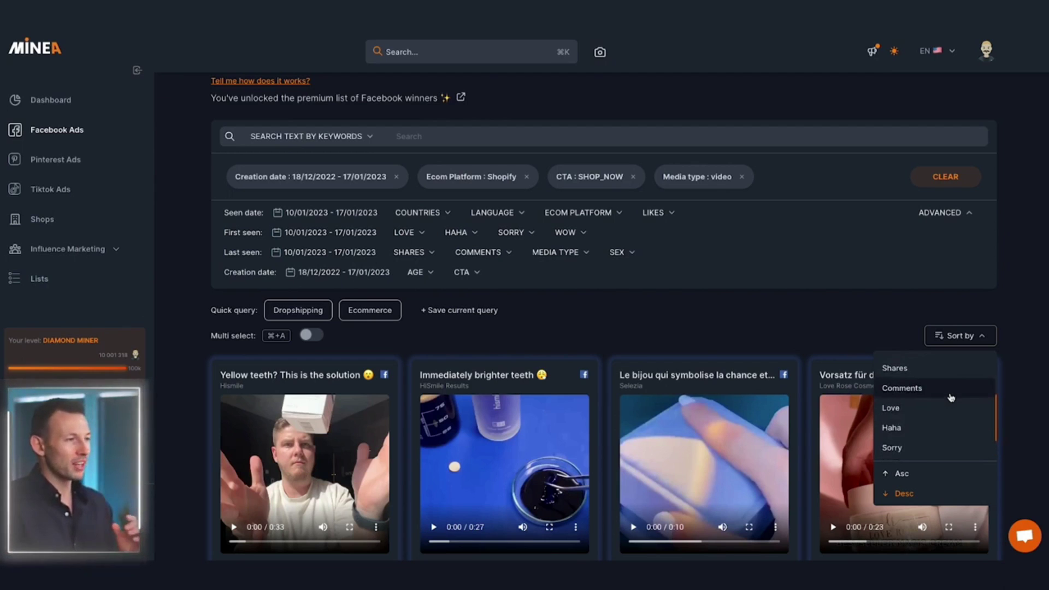
click(948, 379)
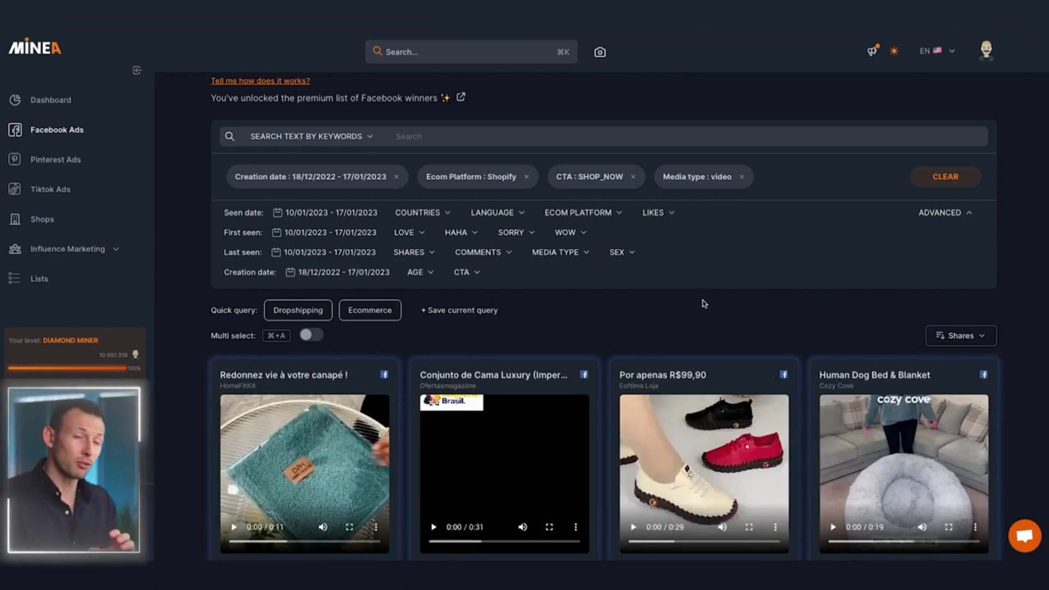
Find the Cushion Lab ad "Experience the Pressure Relief Cradle" in the sorted results and open its details
scroll(705, 304, down, 1)
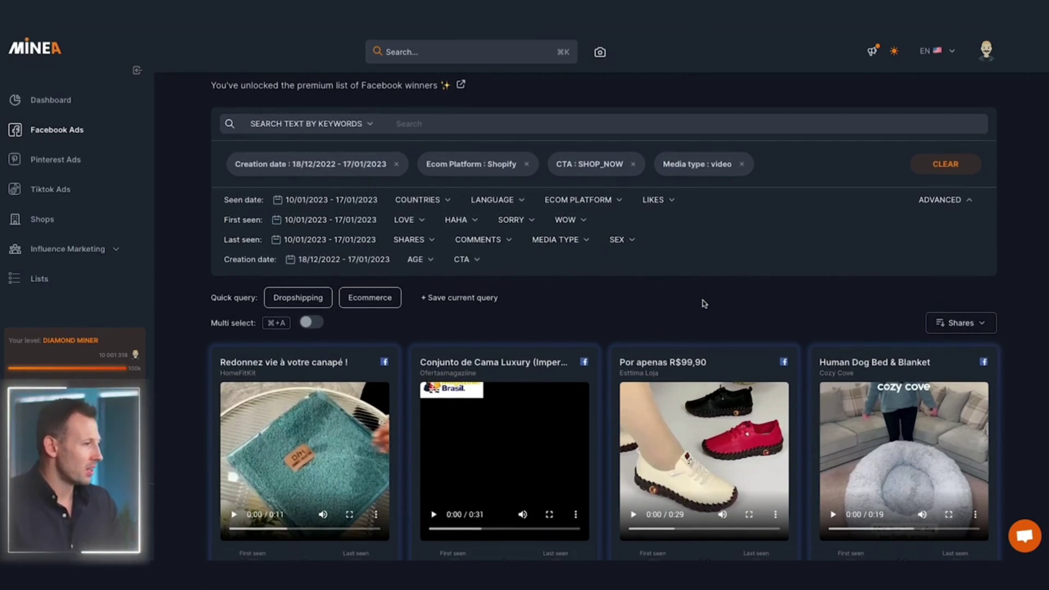
scroll(704, 304, down, 3)
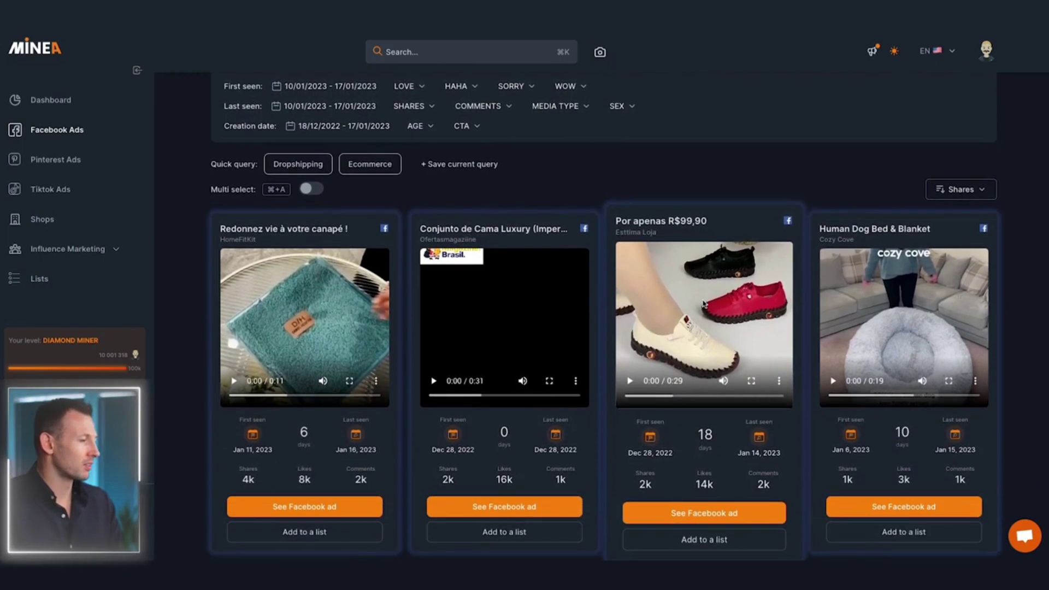
scroll(704, 304, down, 2)
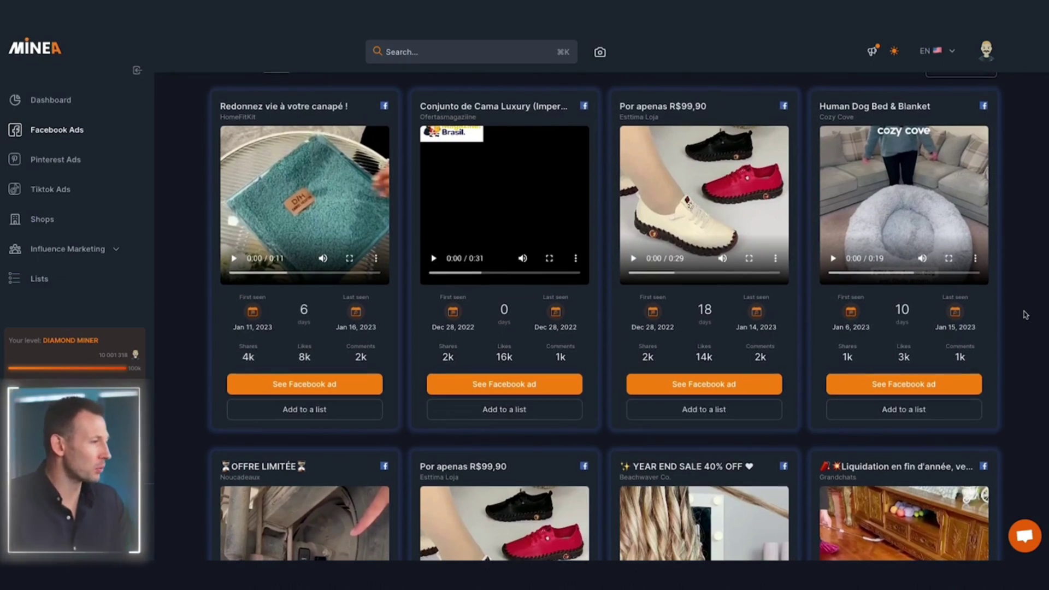
scroll(1026, 315, down, 3)
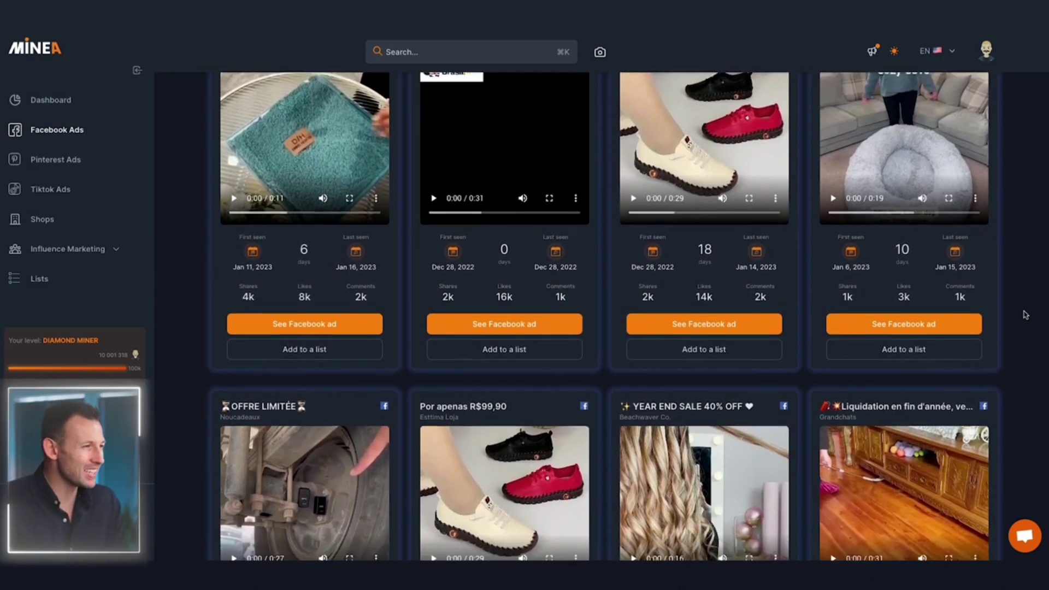
scroll(1026, 315, down, 2)
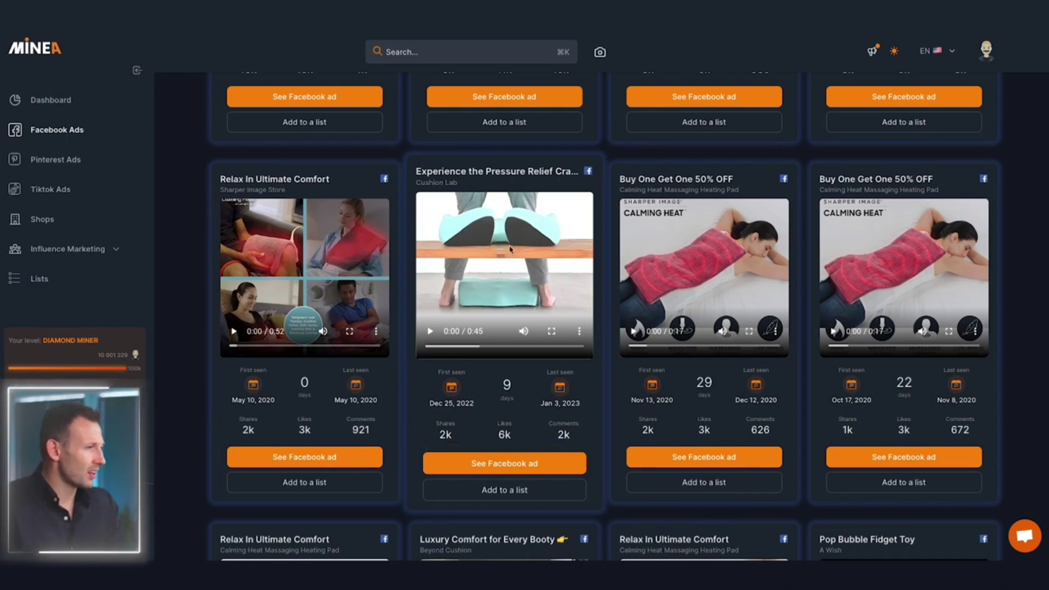
click(502, 173)
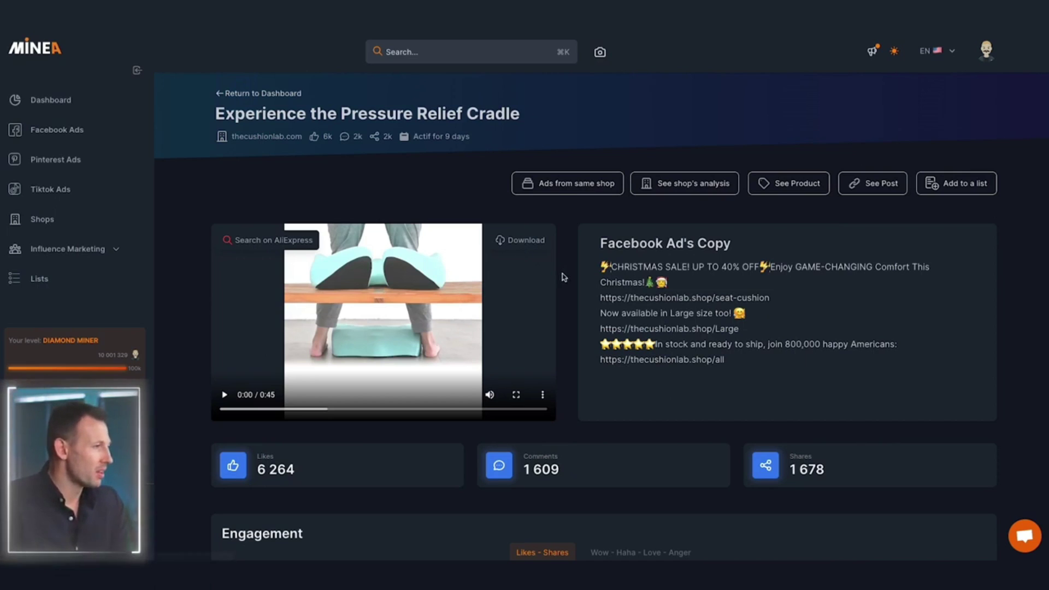
Examine the Pressure Relief Cradle ad's copy, engagement chart, reactions and audience breakdown
scroll(565, 281, down, 1)
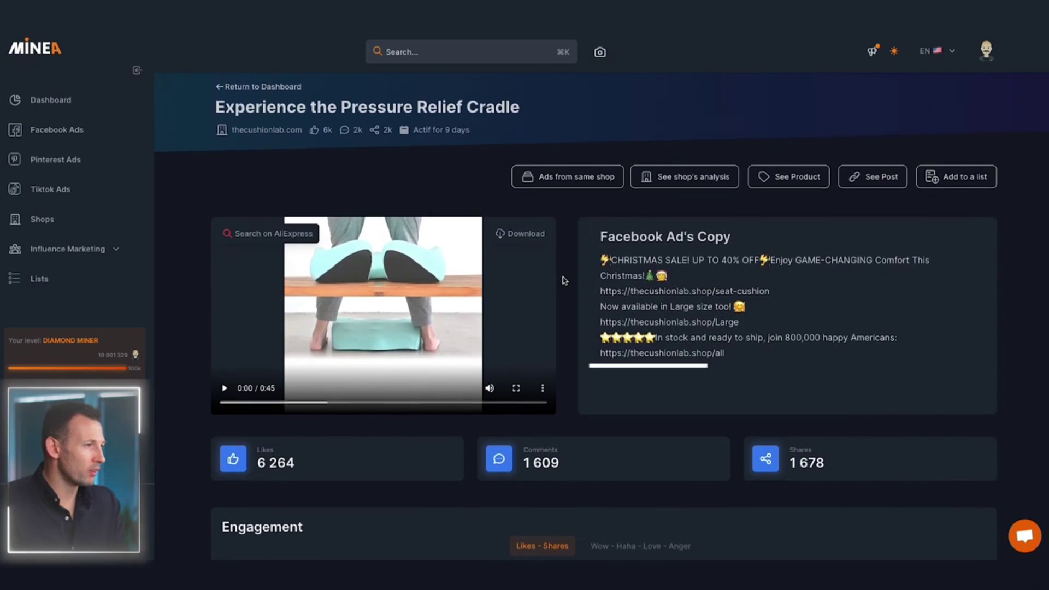
scroll(565, 281, down, 1)
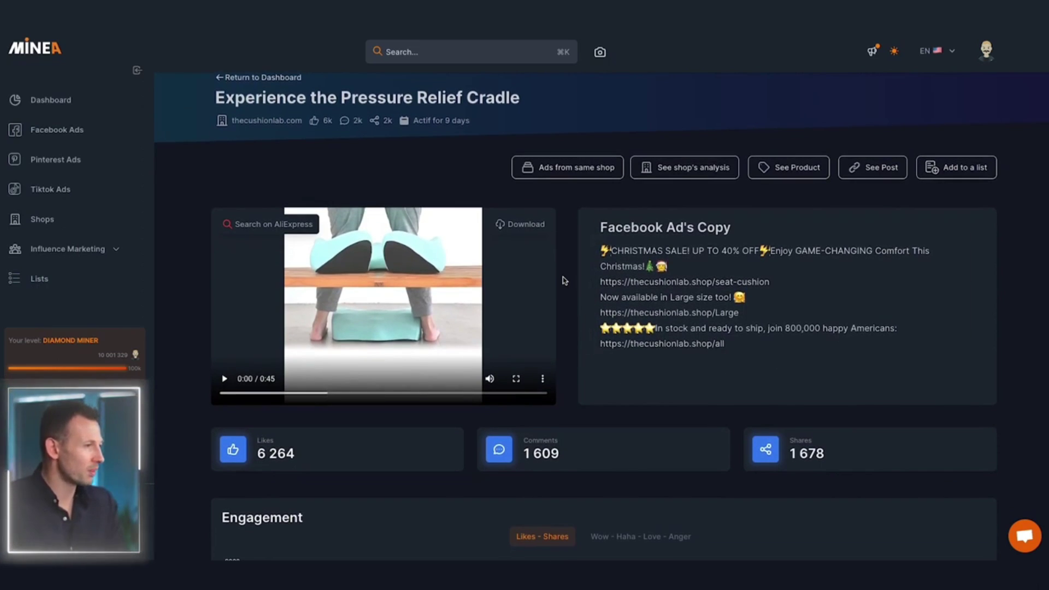
scroll(564, 280, down, 3)
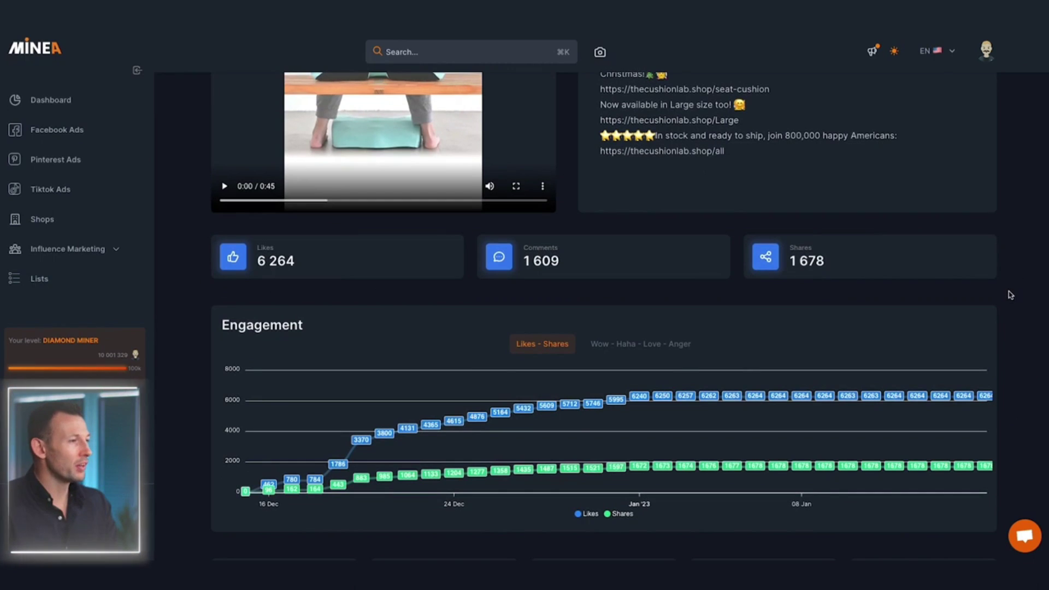
scroll(1011, 295, down, 3)
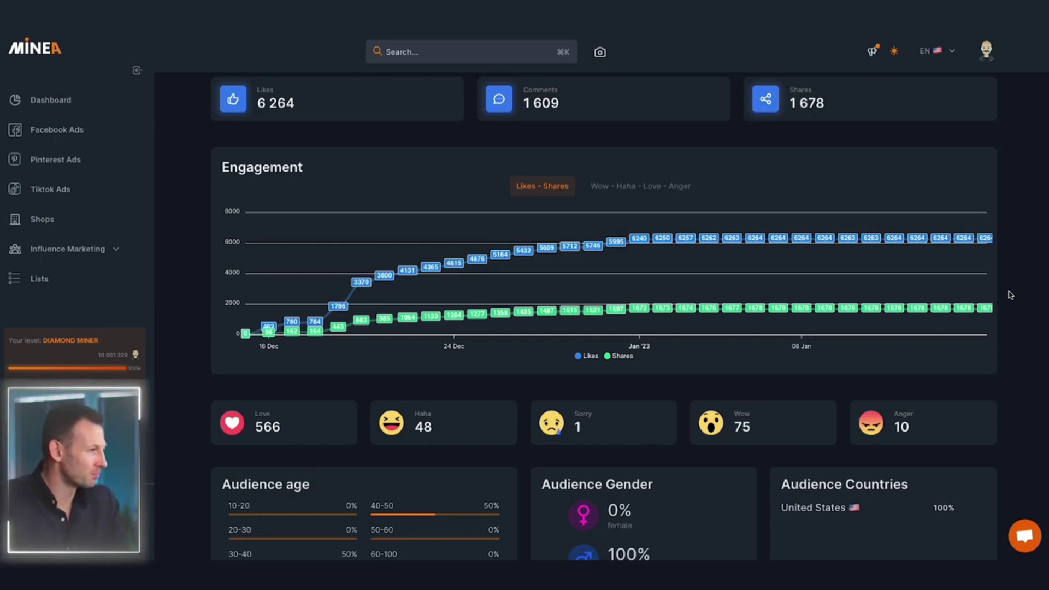
scroll(1011, 295, down, 3)
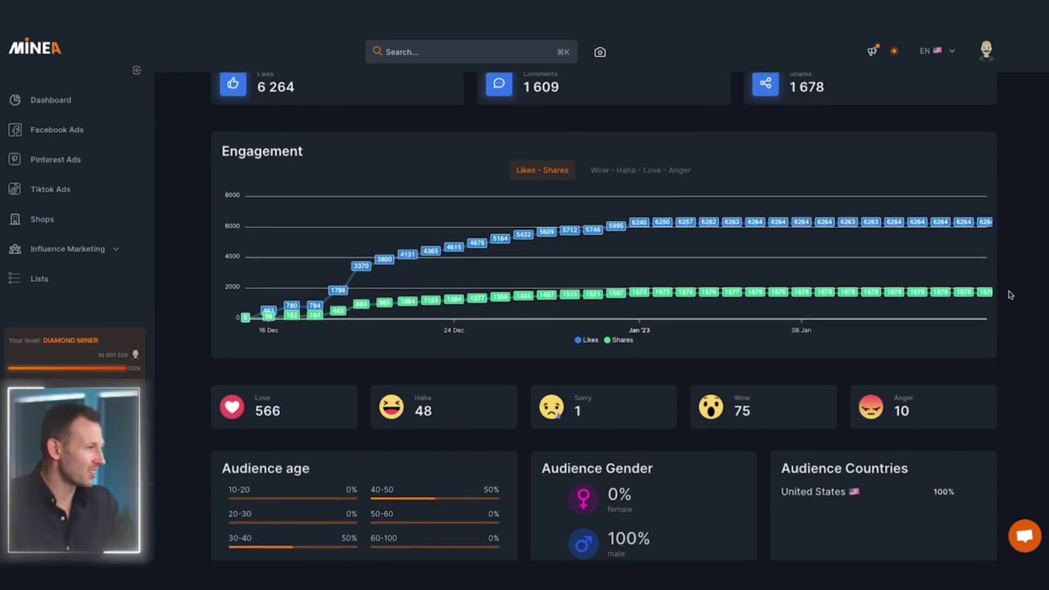
List the other ads from the same shop as the Pressure Relief Cradle ad and look through their dates and engagement
scroll(1012, 295, down, 1)
scroll(1012, 295, down, 2)
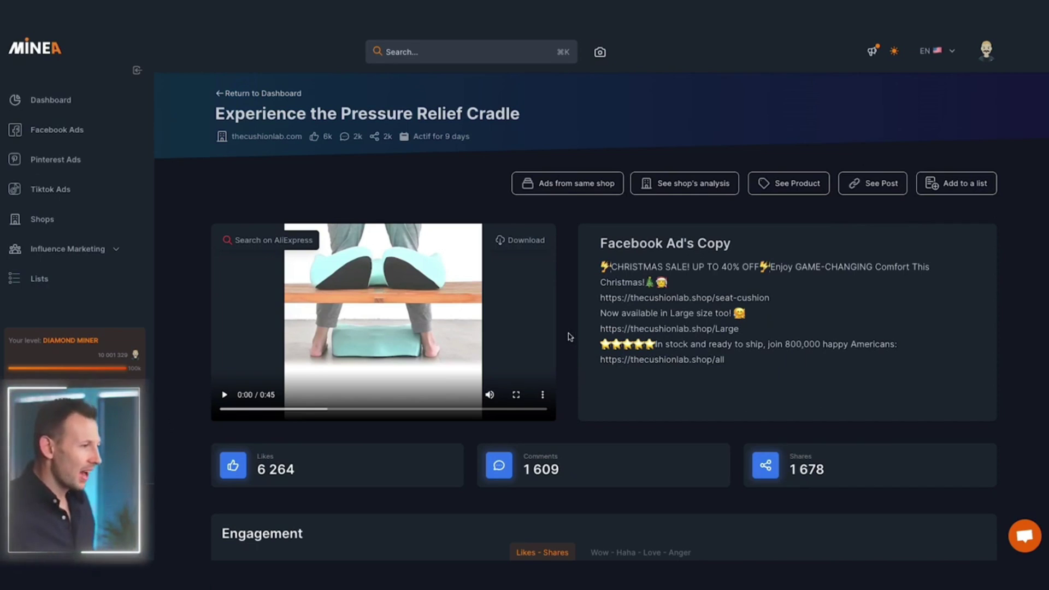
click(581, 184)
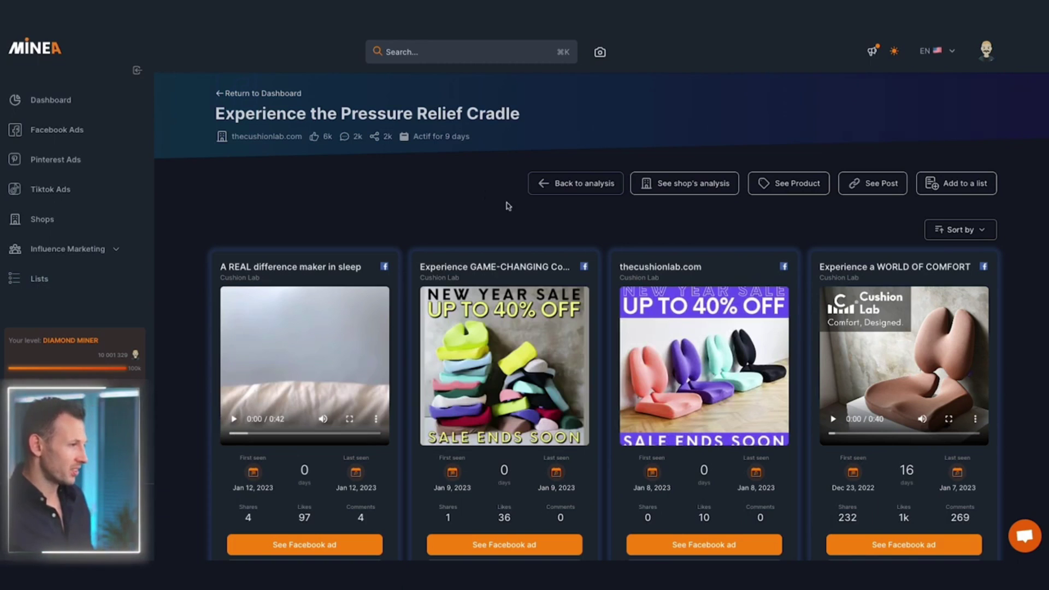
scroll(1022, 232, down, 2)
scroll(1024, 231, down, 4)
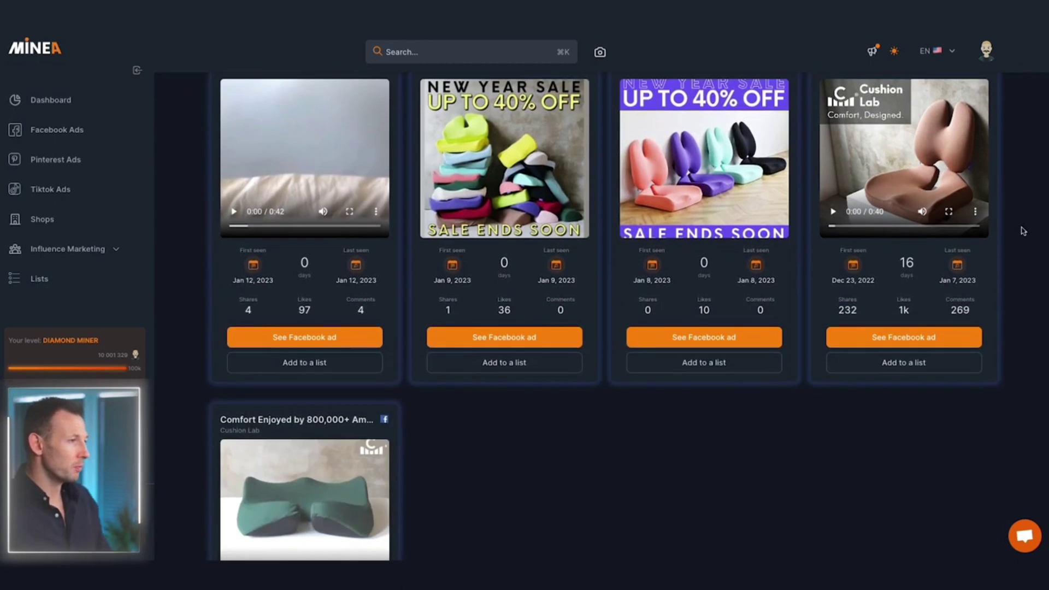
scroll(1024, 232, up, 4)
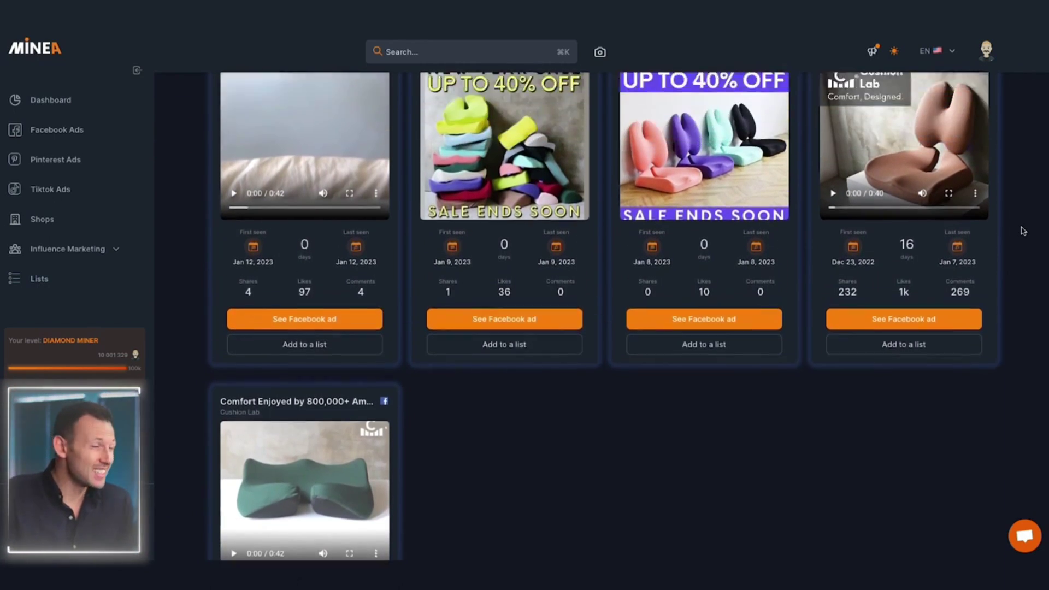
scroll(1023, 232, up, 1)
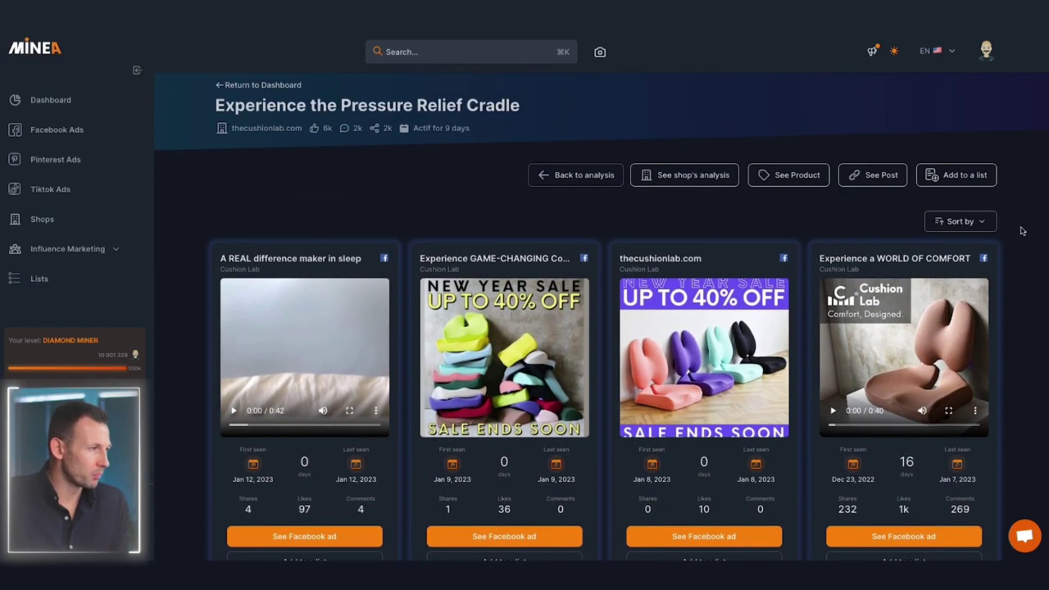
scroll(1023, 231, down, 3)
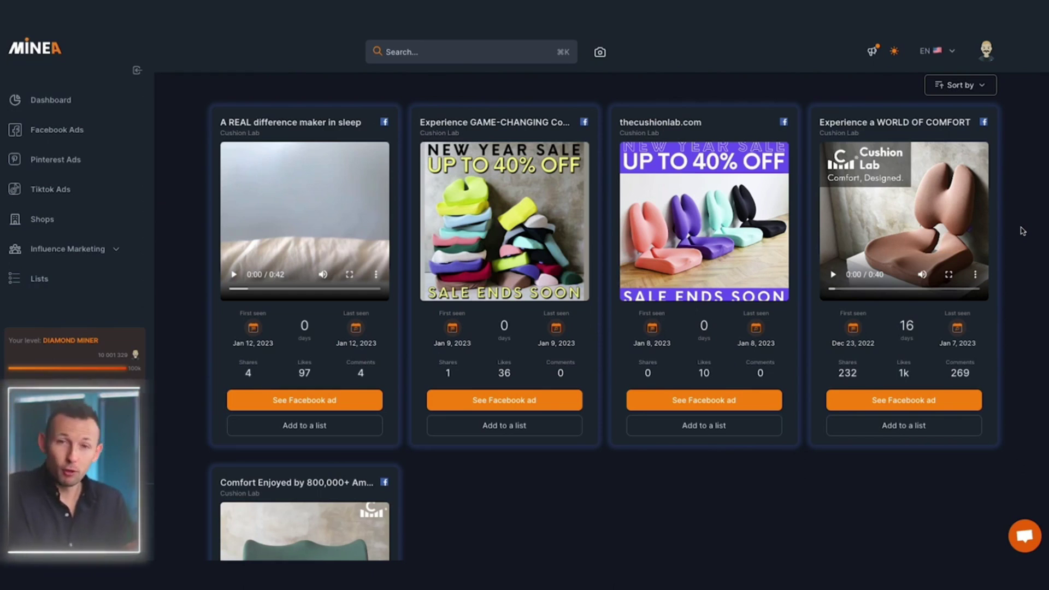
Preview the "Experience a WORLD OF COMFORT" video ad, pause it, and review the shop's remaining ads
click(828, 277)
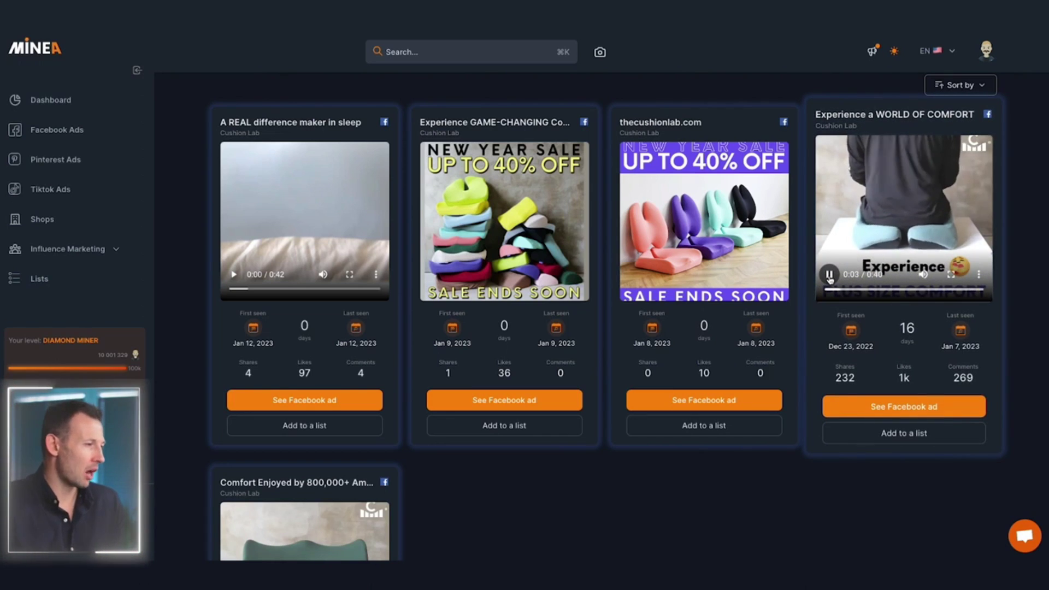
click(829, 276)
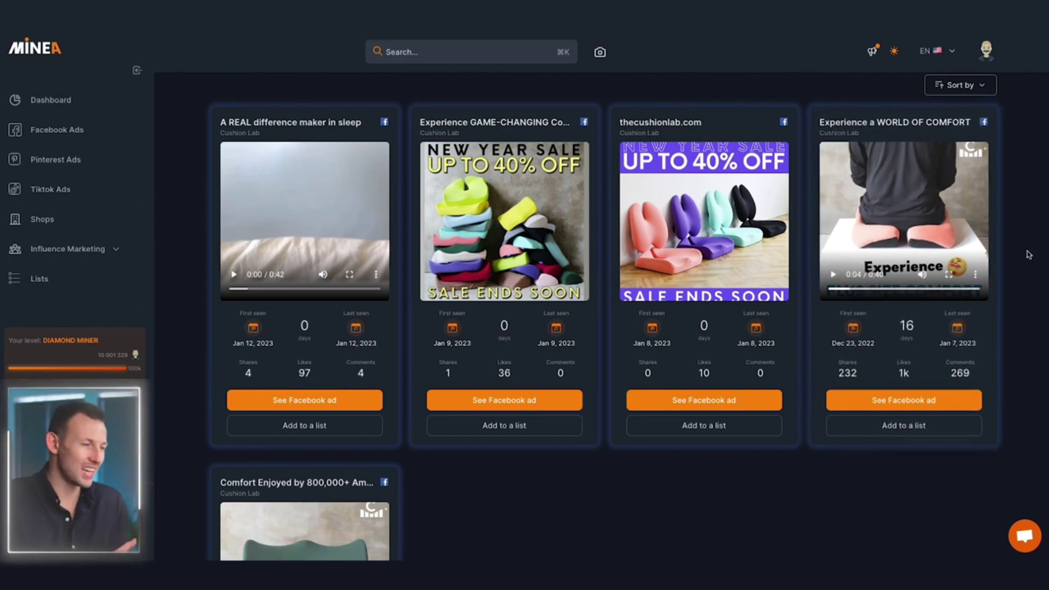
scroll(1029, 255, down, 1)
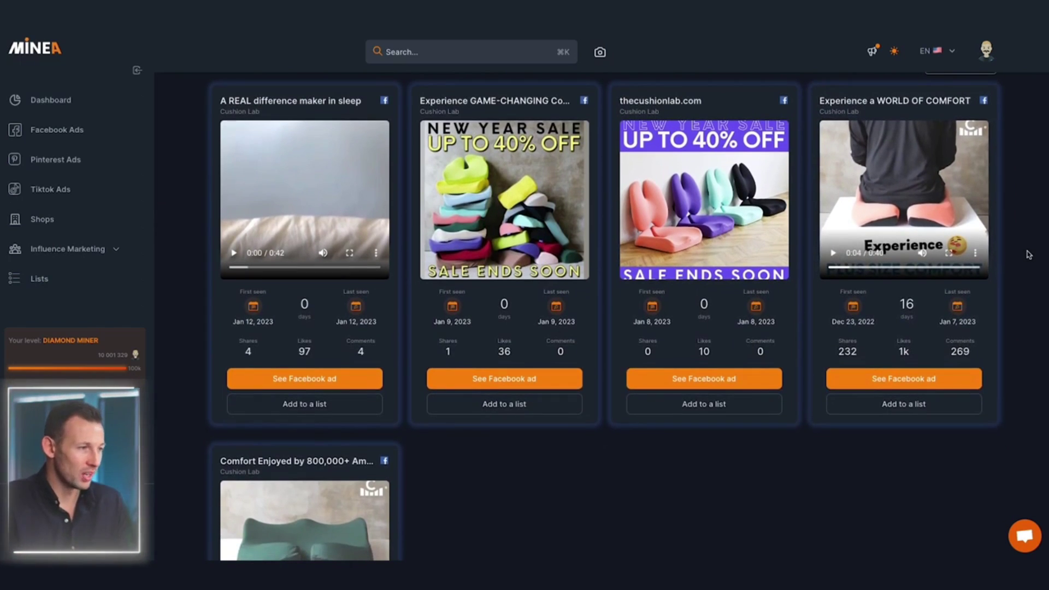
scroll(1030, 255, down, 3)
scroll(1029, 255, down, 1)
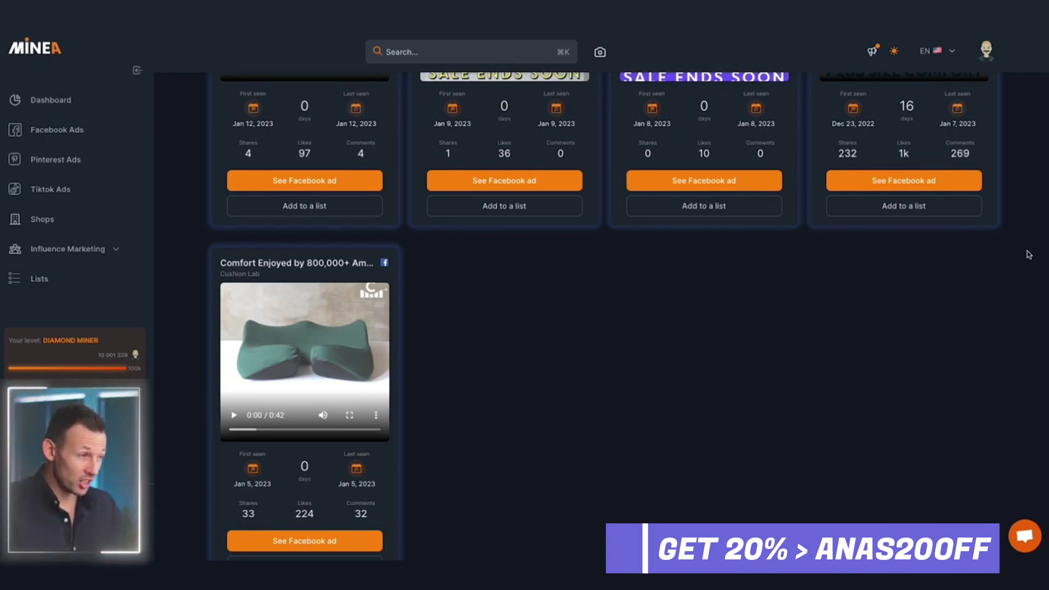
scroll(1030, 254, up, 4)
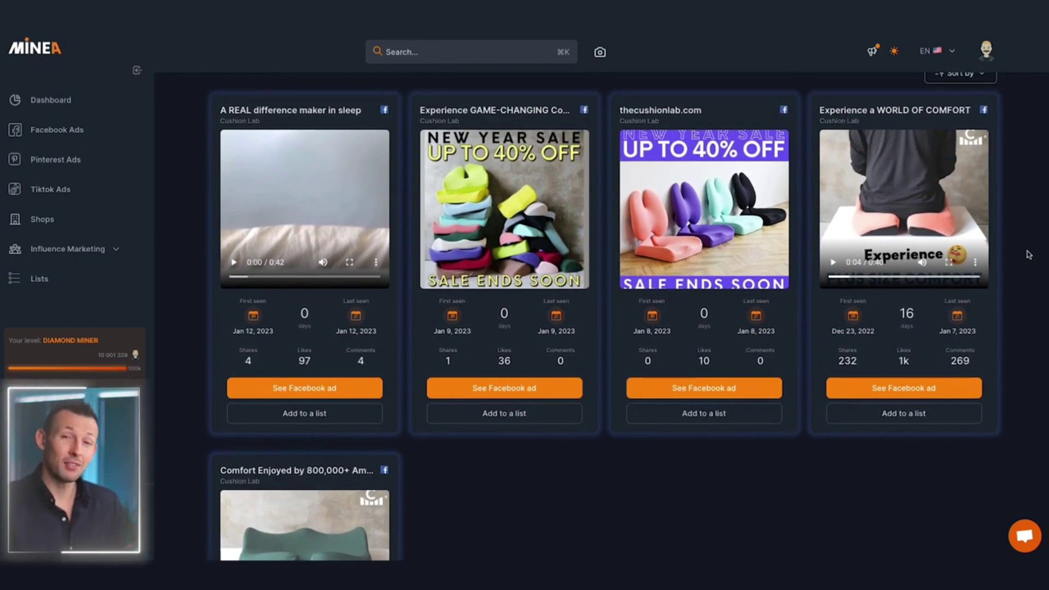
scroll(1029, 255, up, 1)
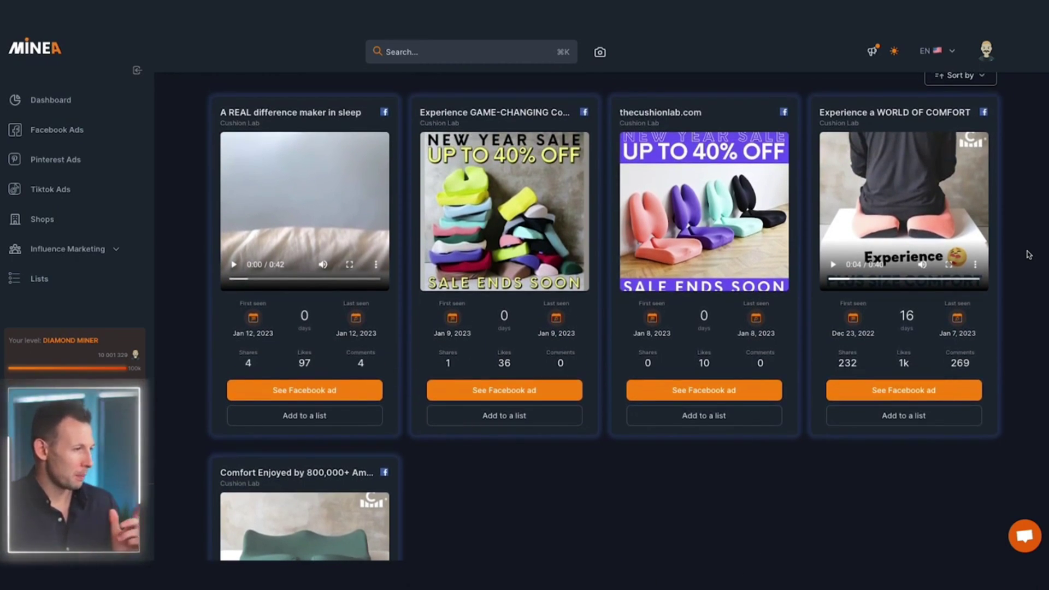
scroll(1030, 255, up, 3)
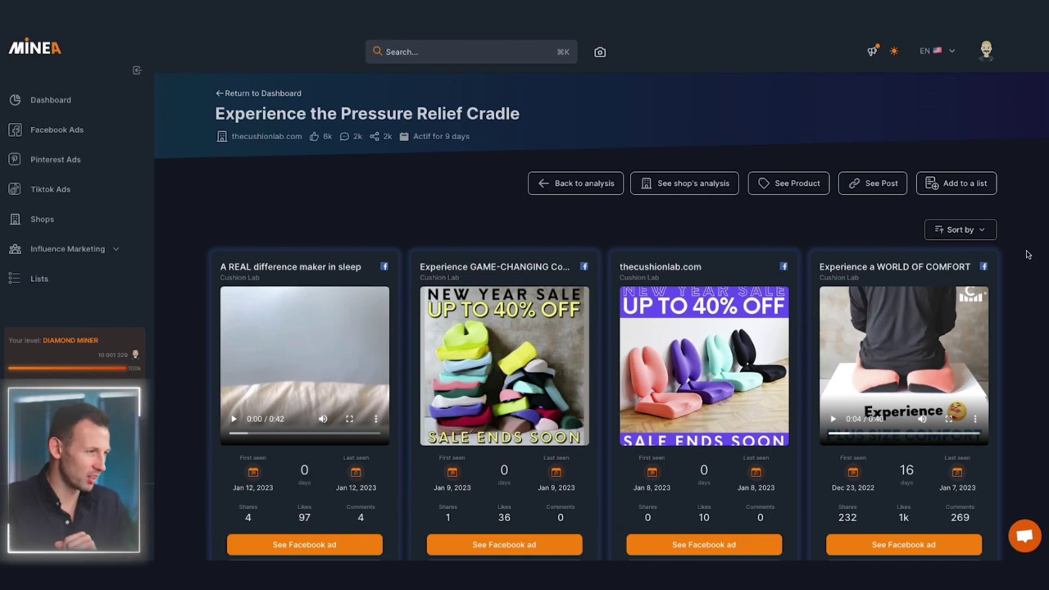
Open the Cushion Lab shop's analysis and check its Facebook and TikTok ads
click(704, 190)
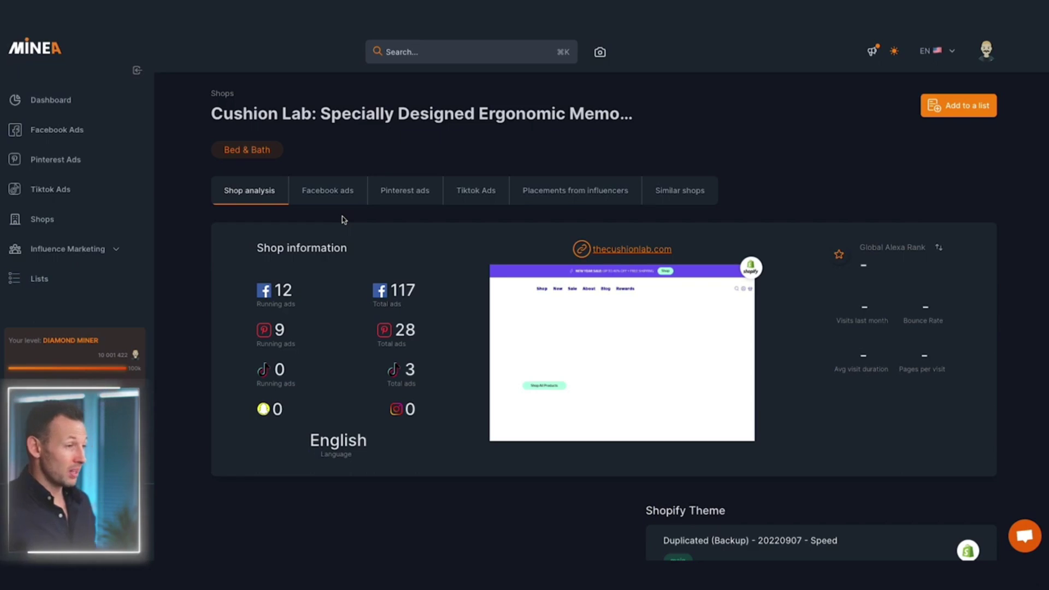
click(339, 199)
click(469, 194)
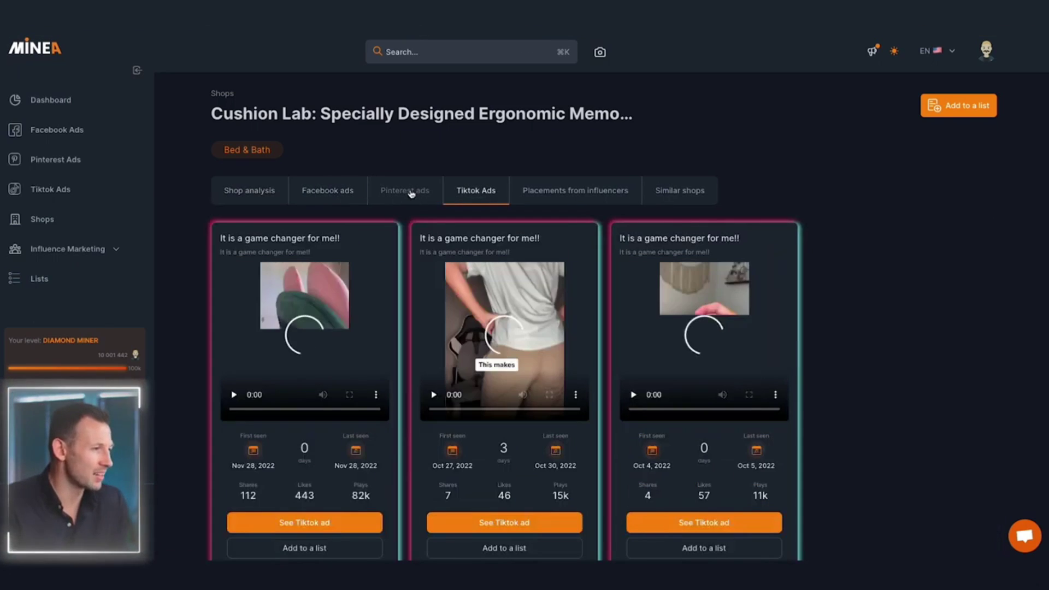
Browse the Cushion Lab shop's Pinterest ads and return to the shop analysis overview
click(411, 193)
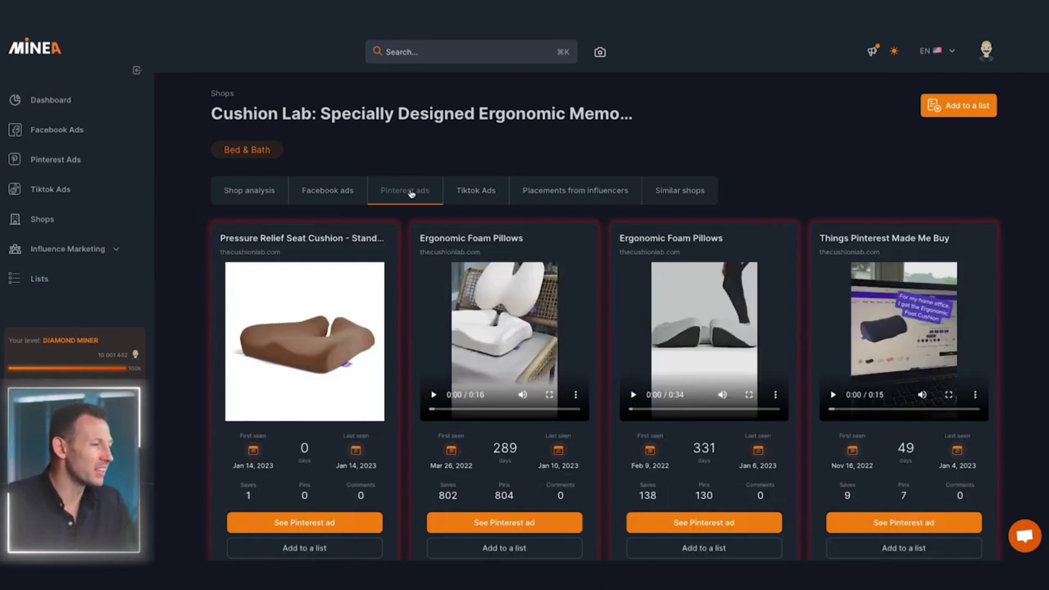
scroll(412, 192, down, 6)
scroll(411, 192, down, 10)
scroll(411, 192, down, 2)
scroll(411, 193, up, 7)
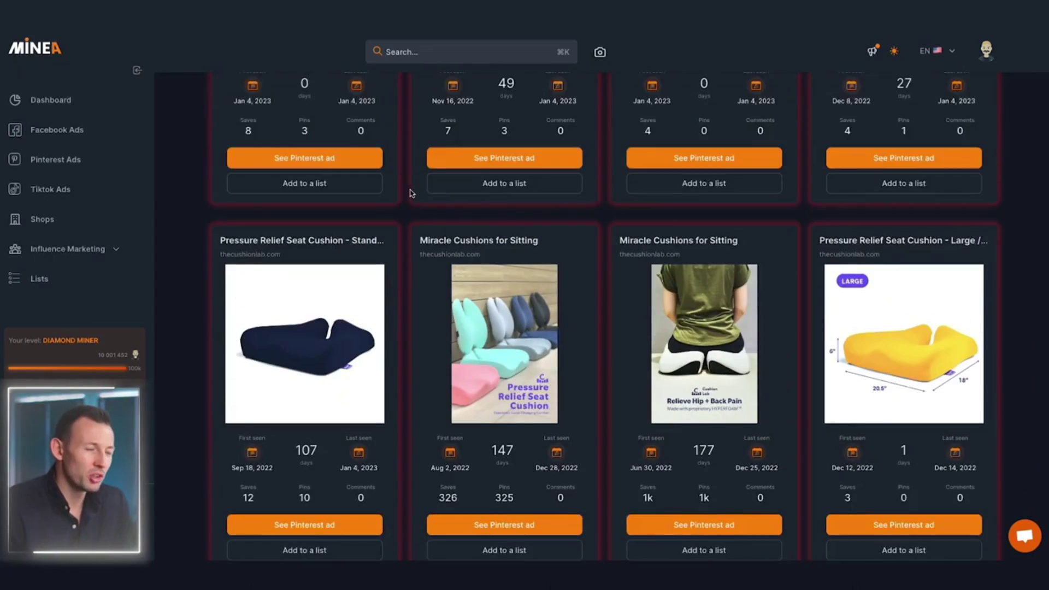
scroll(411, 193, up, 12)
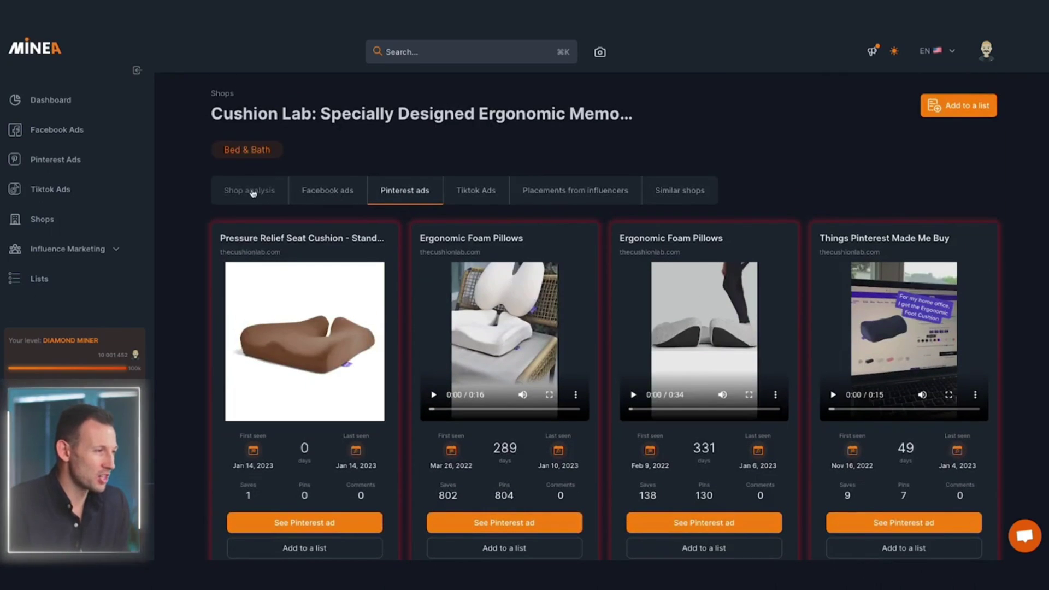
click(254, 193)
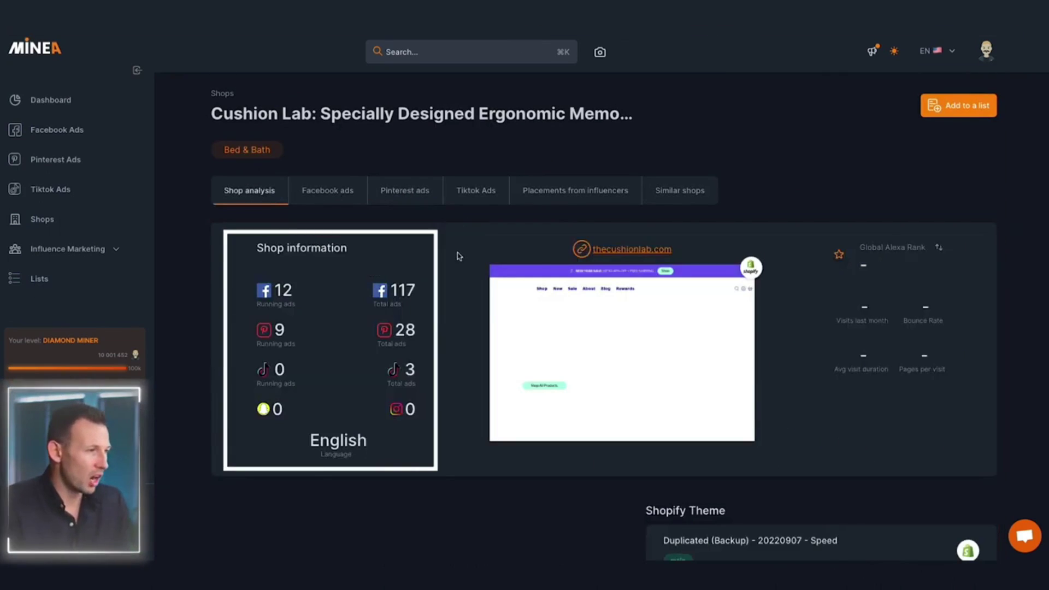